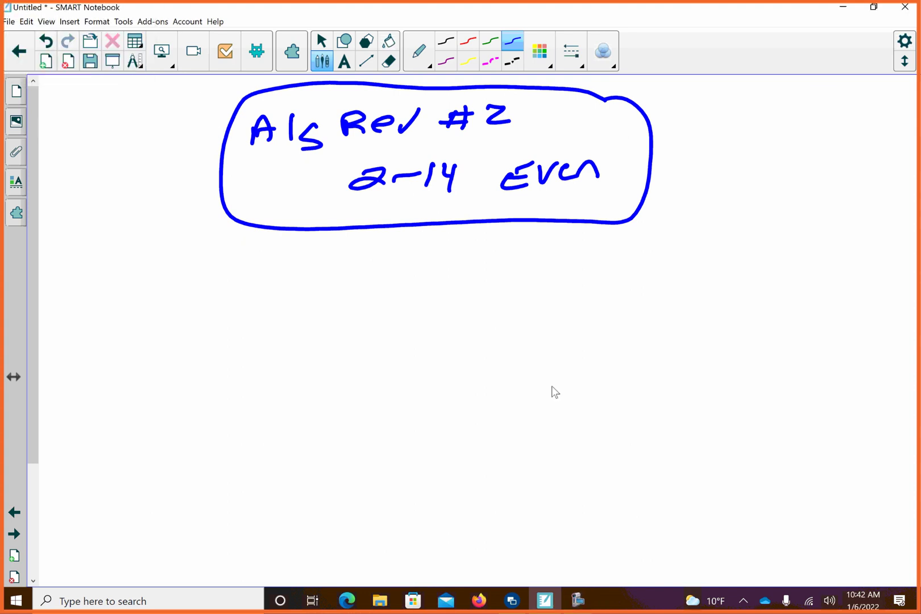
Launch Firefox, go to desmos.com, and start a blank Graphing Calculator
left_click(478, 598)
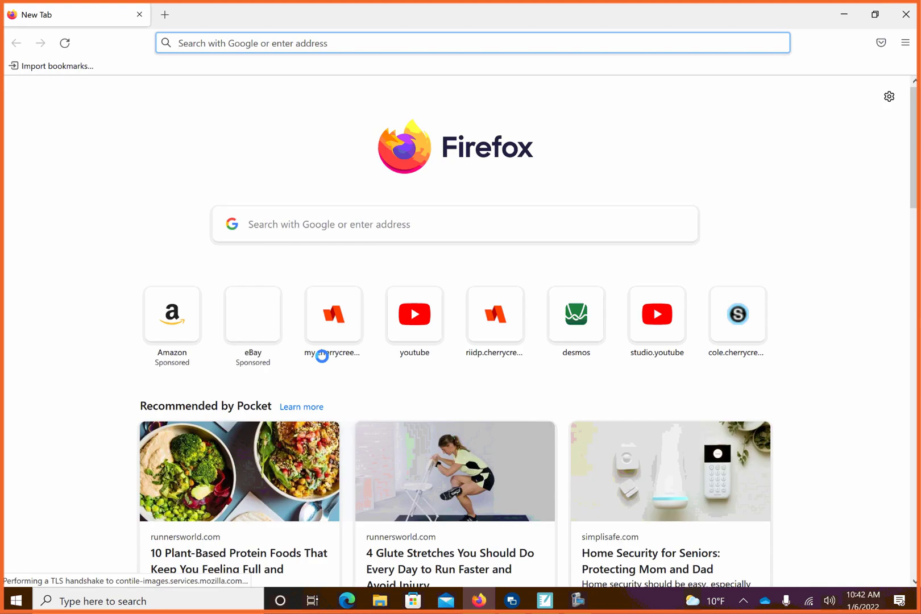
type("desmos.com/")
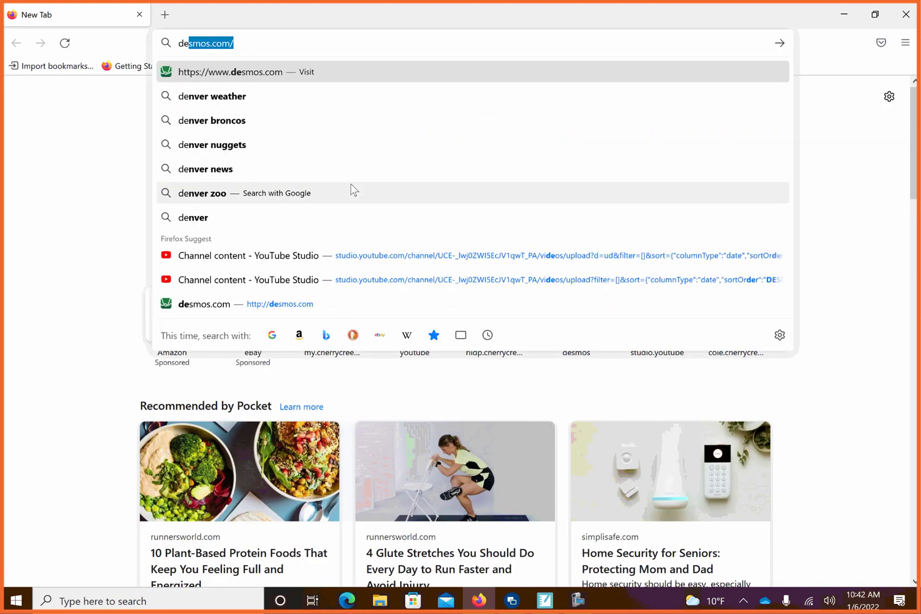
key("Return")
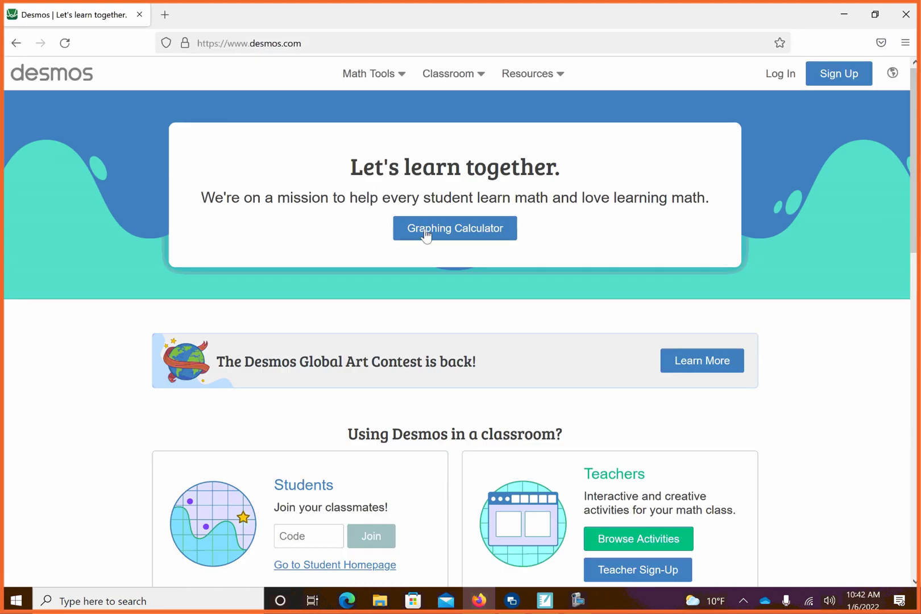
left_click(425, 229)
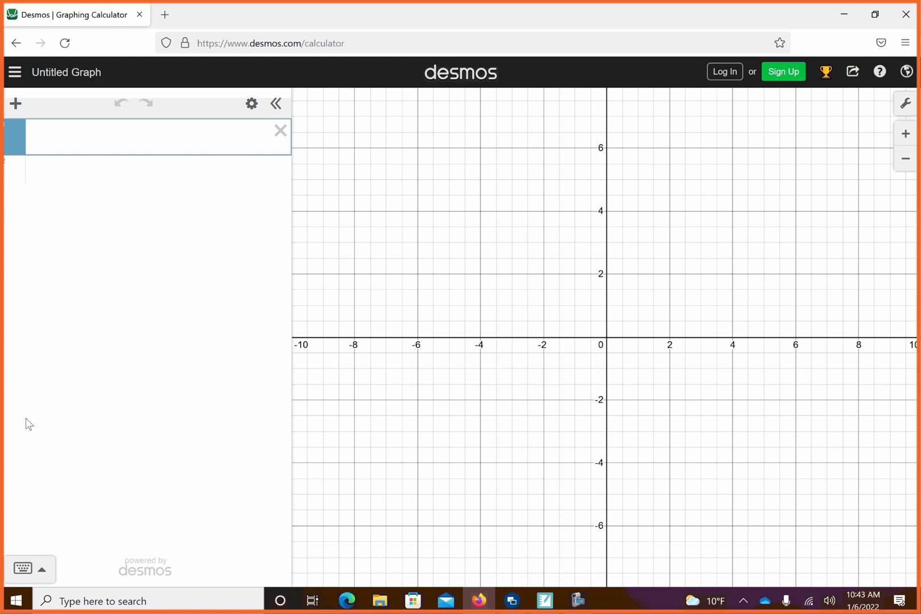
Enter y = 5^(x−1) in the first expression line
left_click(101, 136)
type("y=")
type("5")
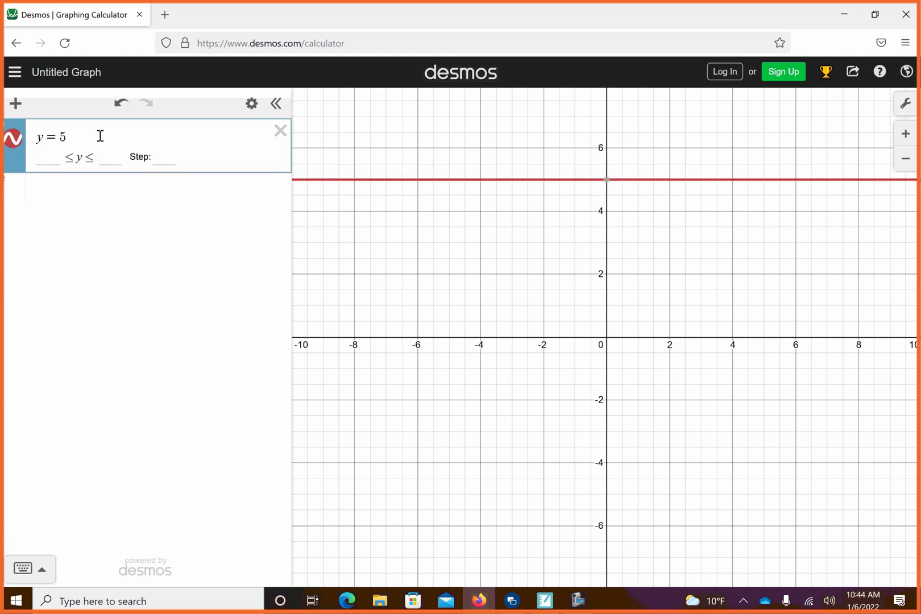
type("^")
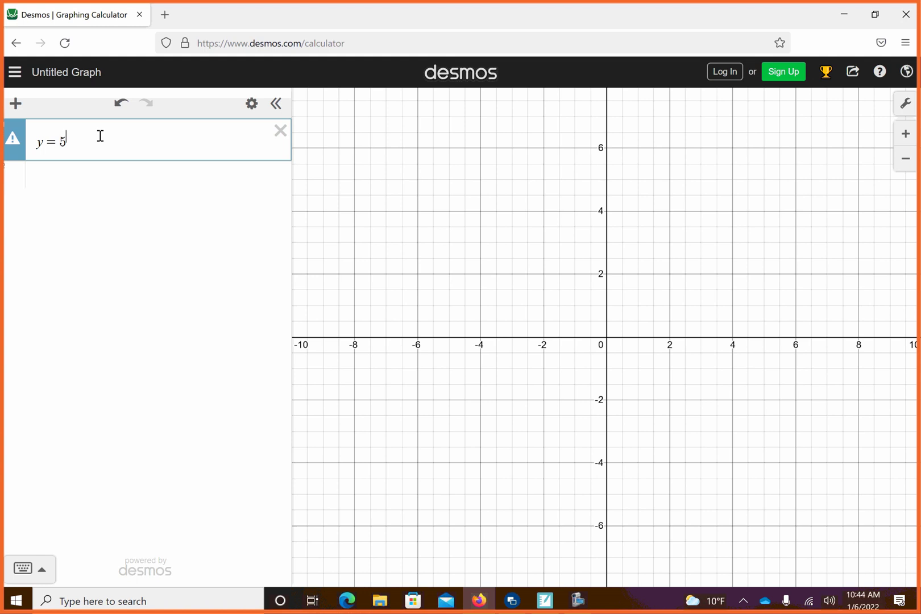
type("x")
key("Right")
type("-")
key("BackSpace")
key("BackSpace")
type("(x")
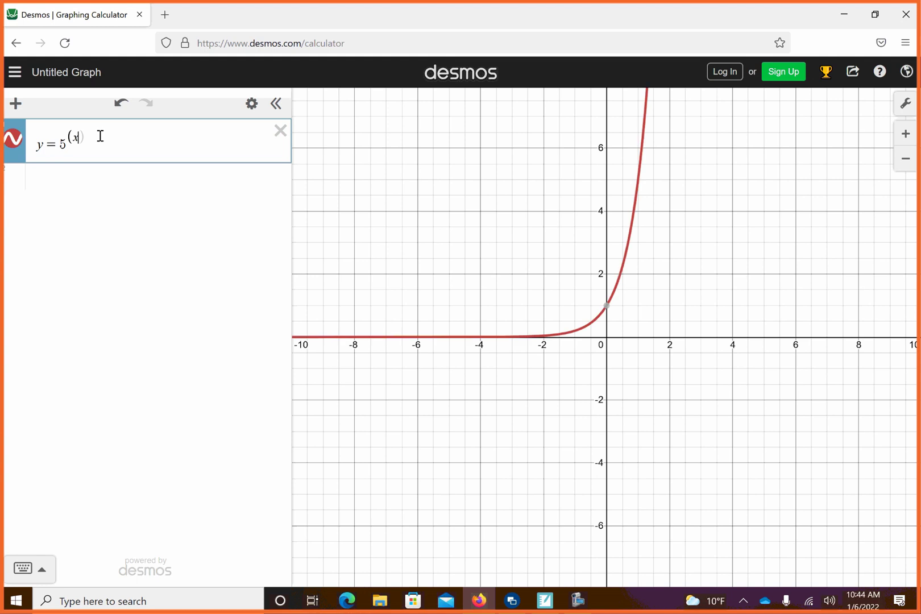
type("^")
key("BackSpace")
type("-1")
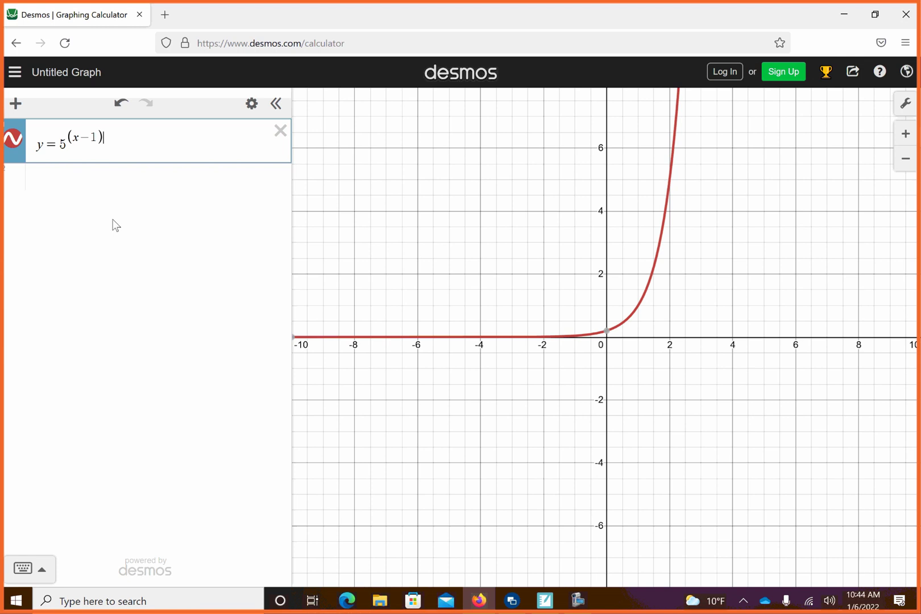
Switch Graph Settings to the large-text, thick-line display and close the panel
left_click(905, 103)
left_click(827, 135)
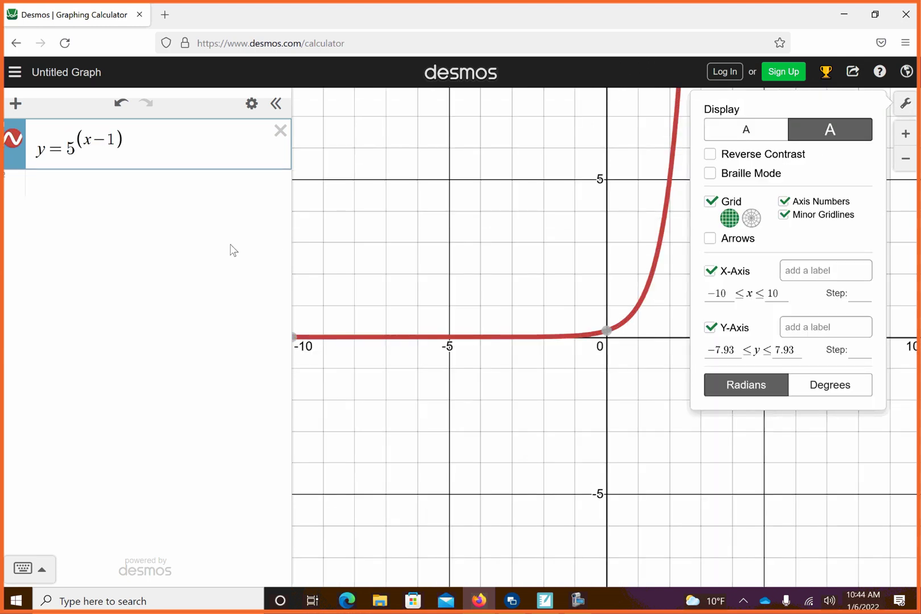
left_click(231, 253)
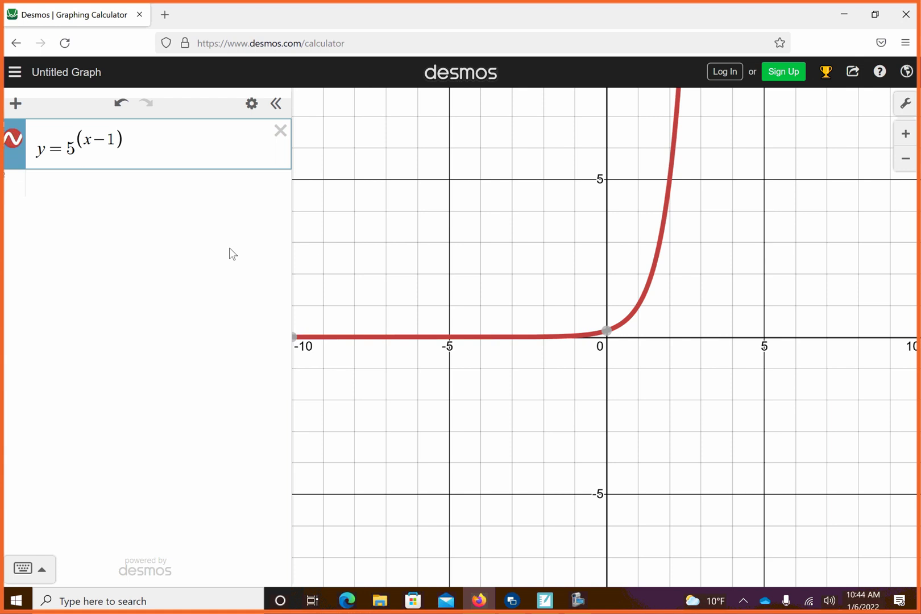
Start the second expression row for y = 5^(3x+5)
left_click(130, 193)
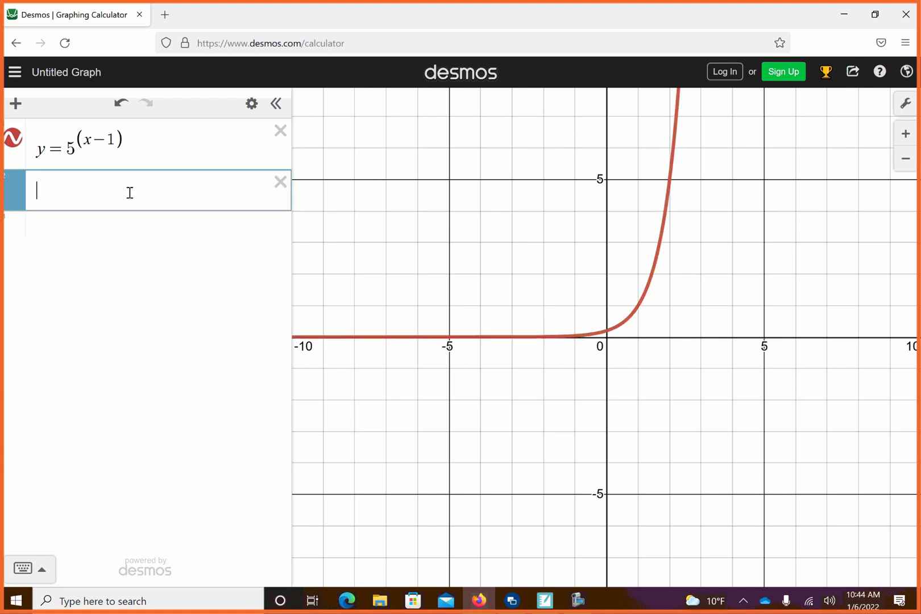
type("y=5")
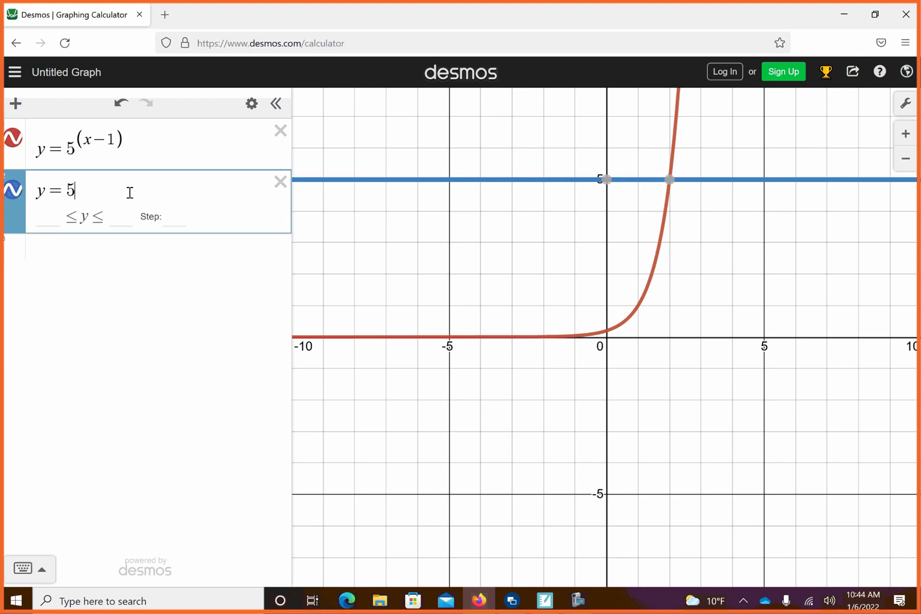
type("^(")
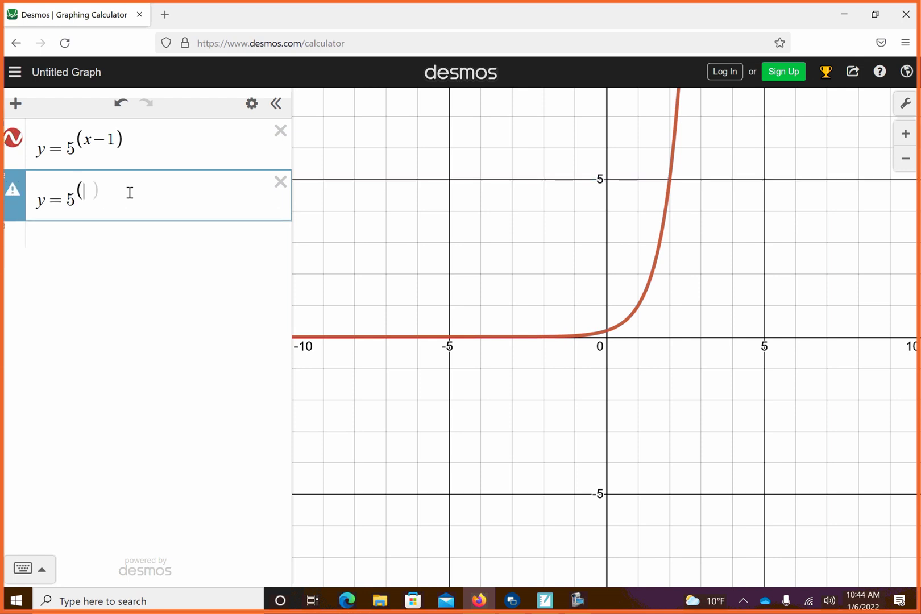
type("3x+")
type("5")
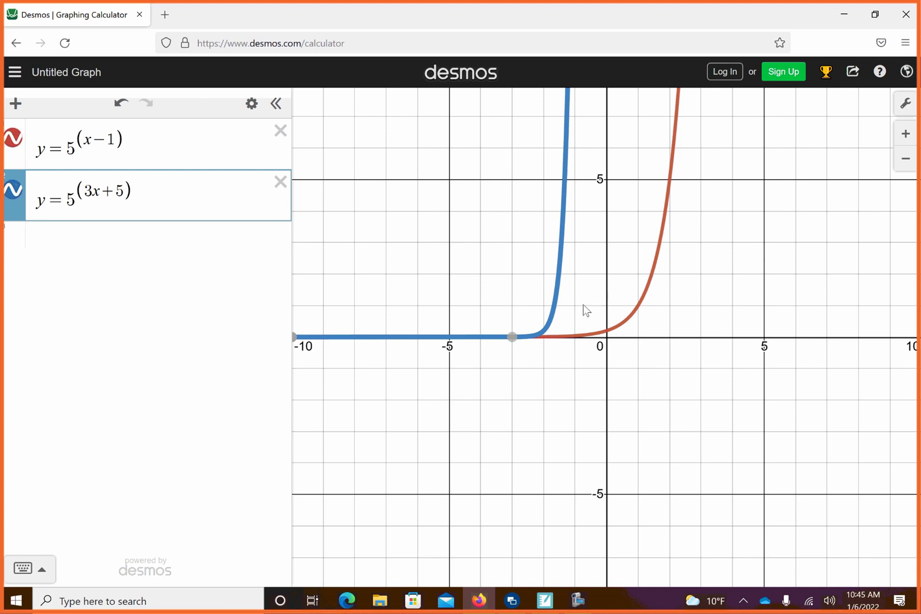
Keep the (−3, 0.002) label, zoom in near x = −3, and show the blue curve's coordinates there
mouse_move(512, 337)
left_click(513, 337)
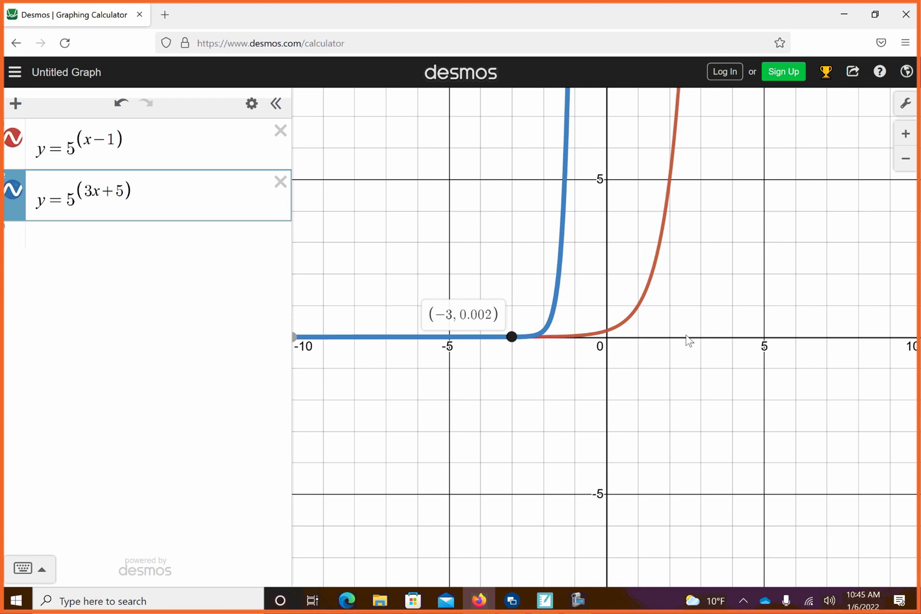
left_click_drag(690, 332, 742, 292)
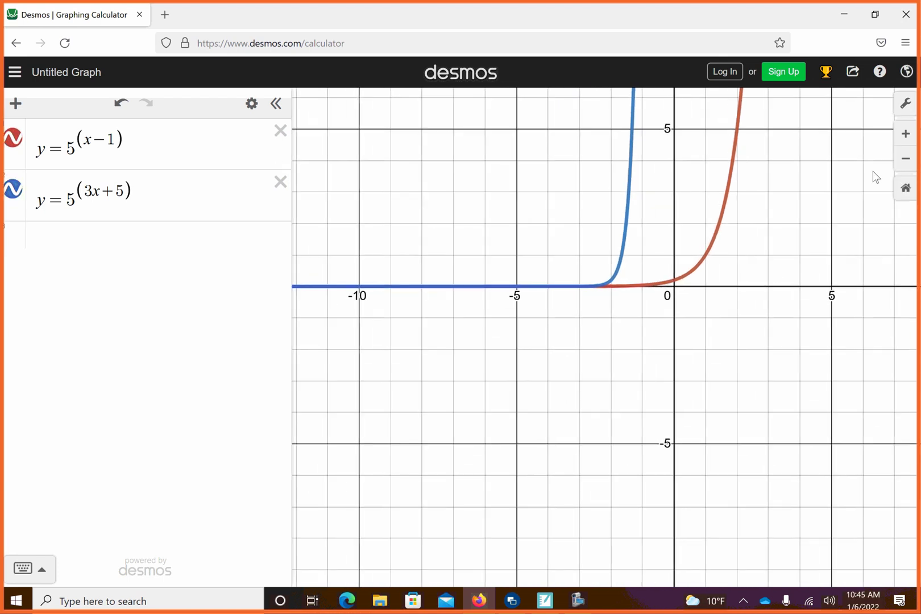
left_click(905, 135)
left_click_drag(655, 328, 755, 384)
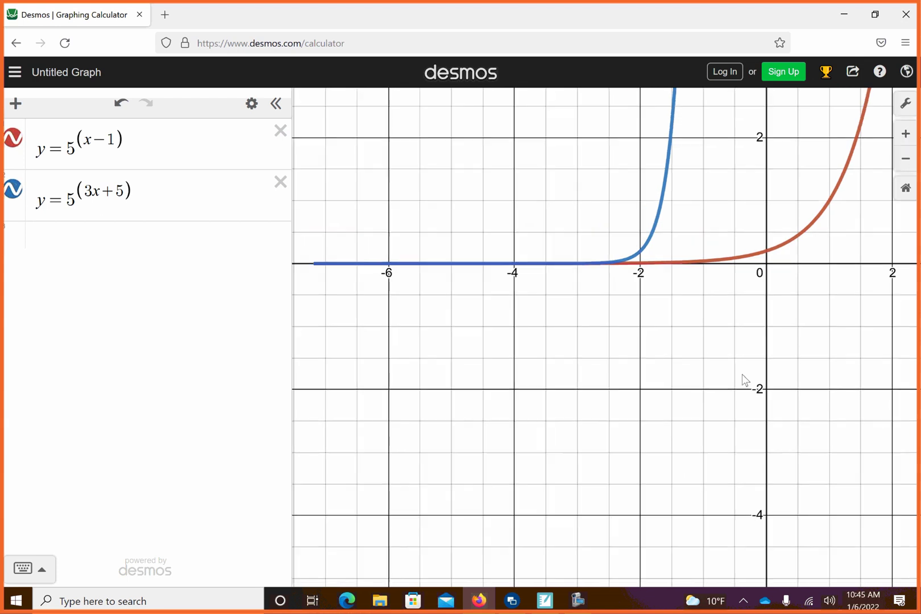
left_click(904, 136)
left_click_drag(703, 353, 718, 393)
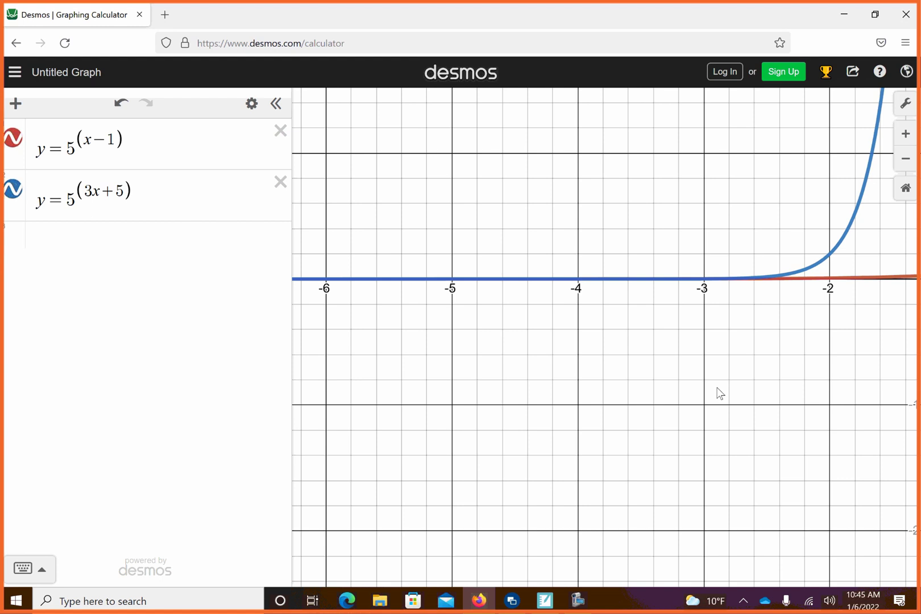
left_click(704, 280)
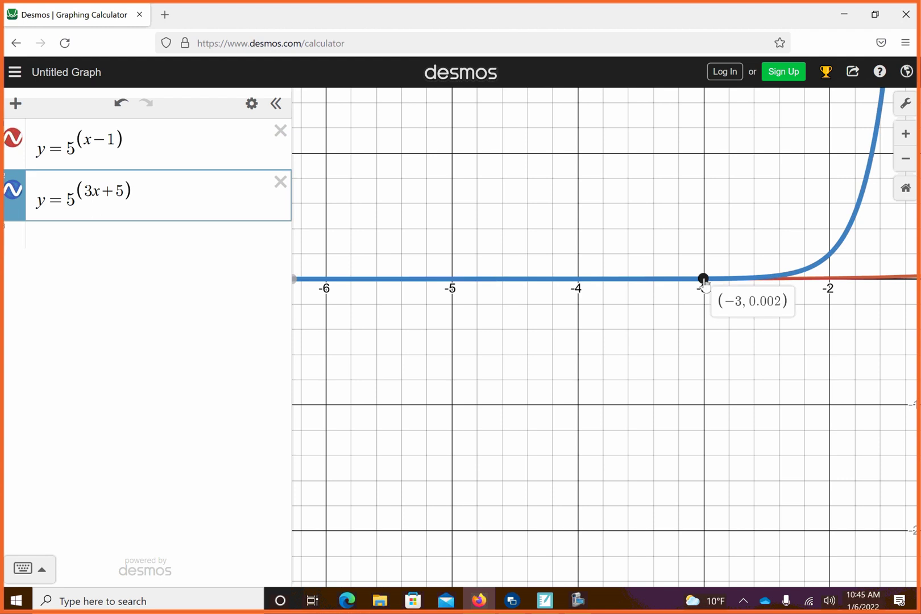
Magnify further, keeping the curves' crossing near x = −3 centred in view
left_click_drag(744, 207, 667, 248)
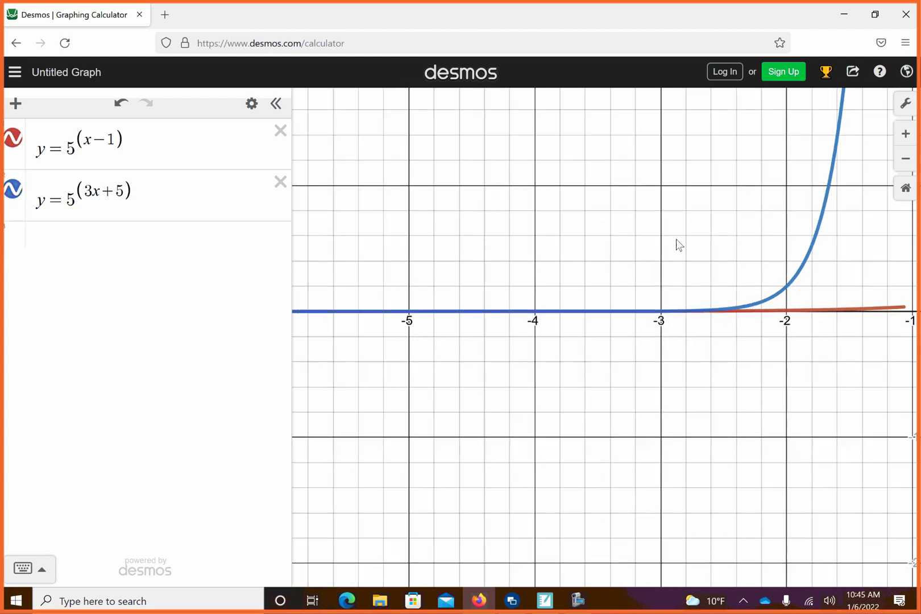
left_click(899, 135)
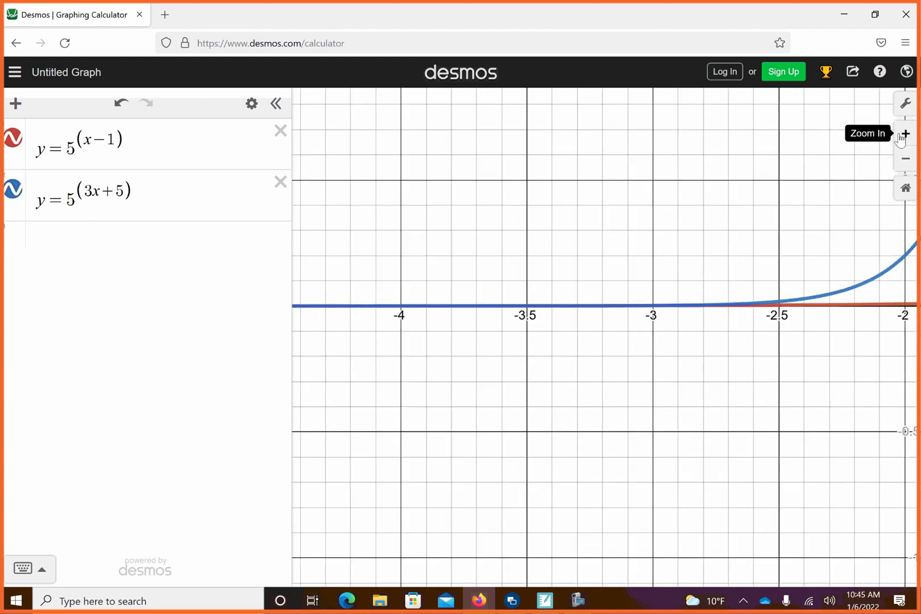
left_click(901, 136)
left_click_drag(751, 299, 625, 383)
left_click(905, 135)
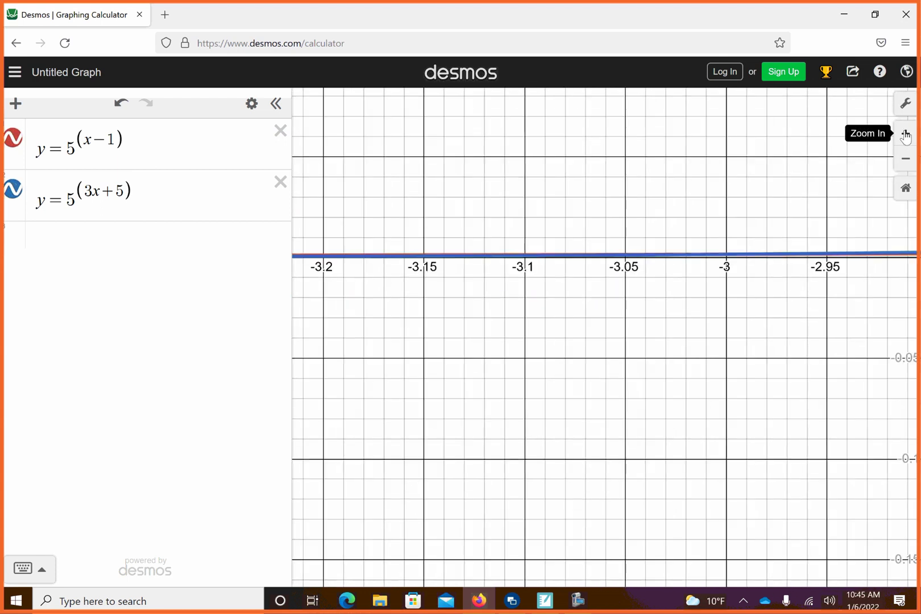
left_click_drag(746, 300, 735, 329)
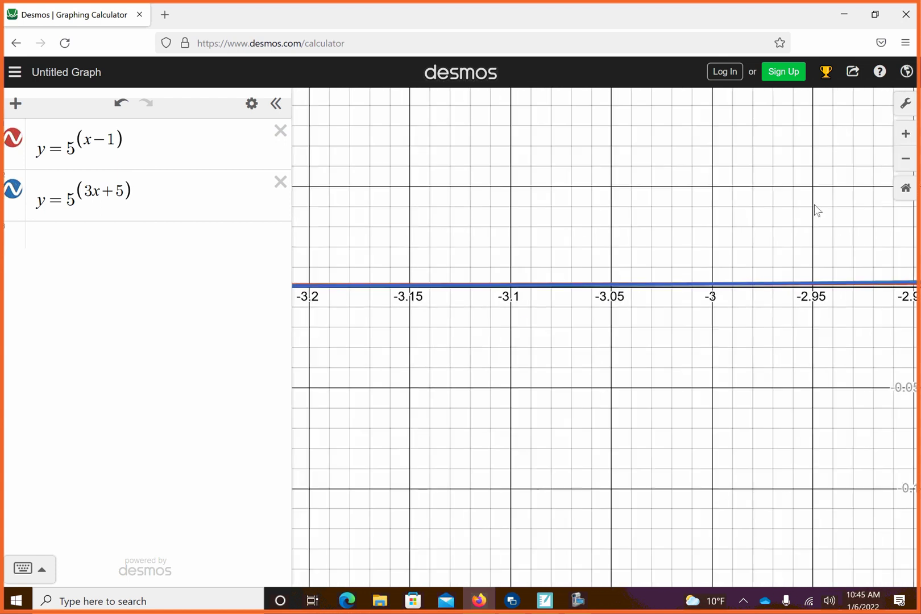
left_click_drag(738, 260, 683, 266)
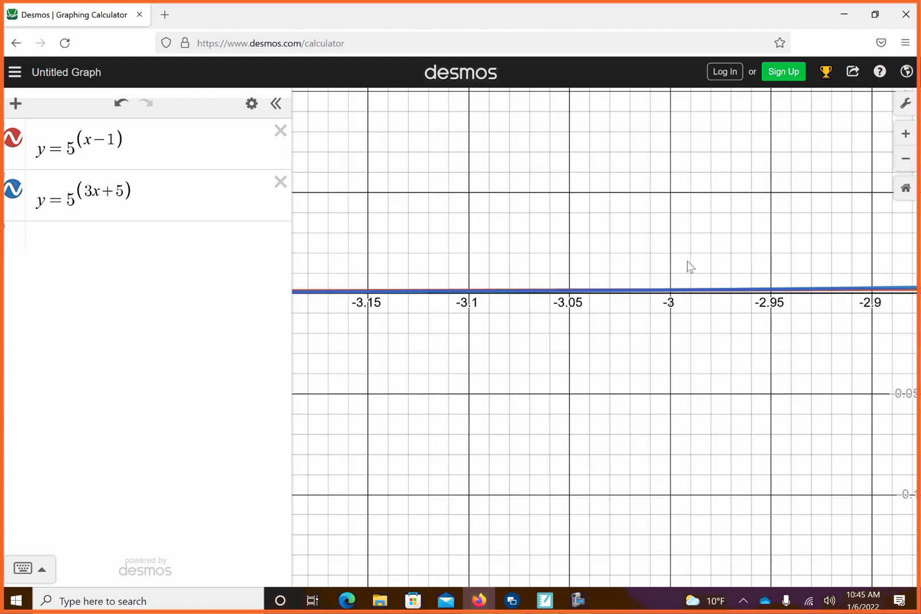
left_click(905, 136)
left_click(905, 136)
left_click_drag(767, 253, 695, 221)
mouse_move(656, 334)
left_mouse_down()
mouse_move(580, 370)
mouse_move(569, 432)
left_mouse_up()
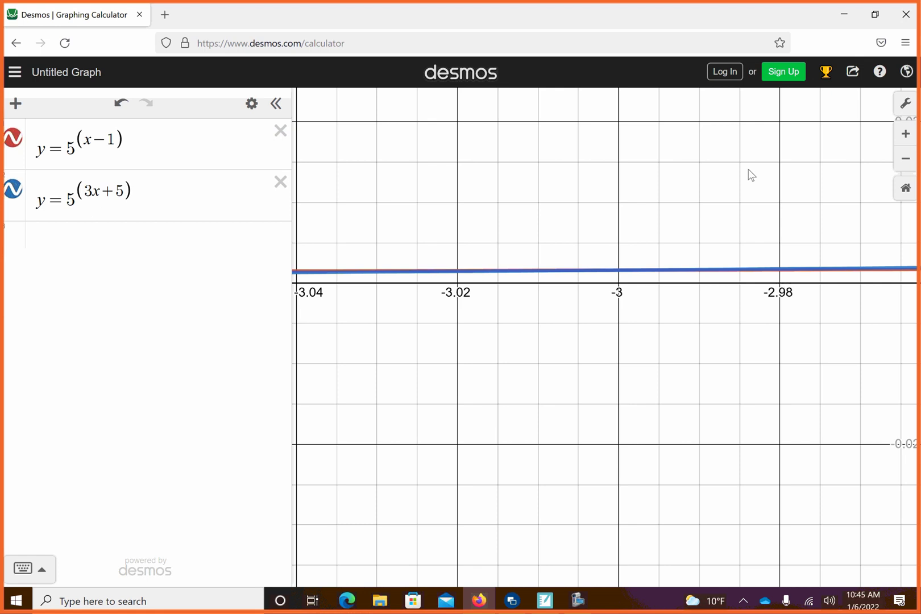
Magnify to thousandths until the x-axis spans −3.001 to −2.999
left_click(905, 134)
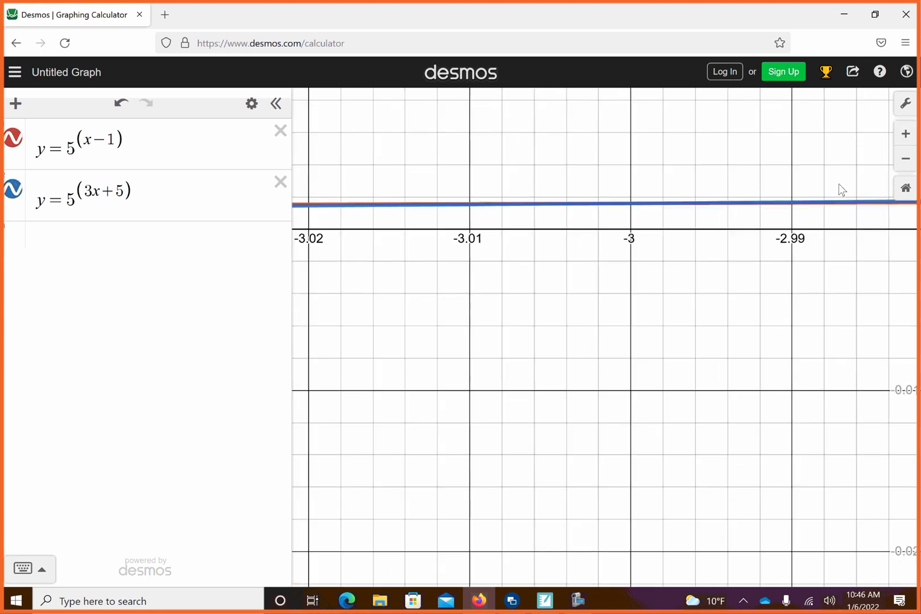
mouse_move(795, 235)
left_mouse_down()
mouse_move(767, 278)
mouse_move(815, 290)
left_mouse_up()
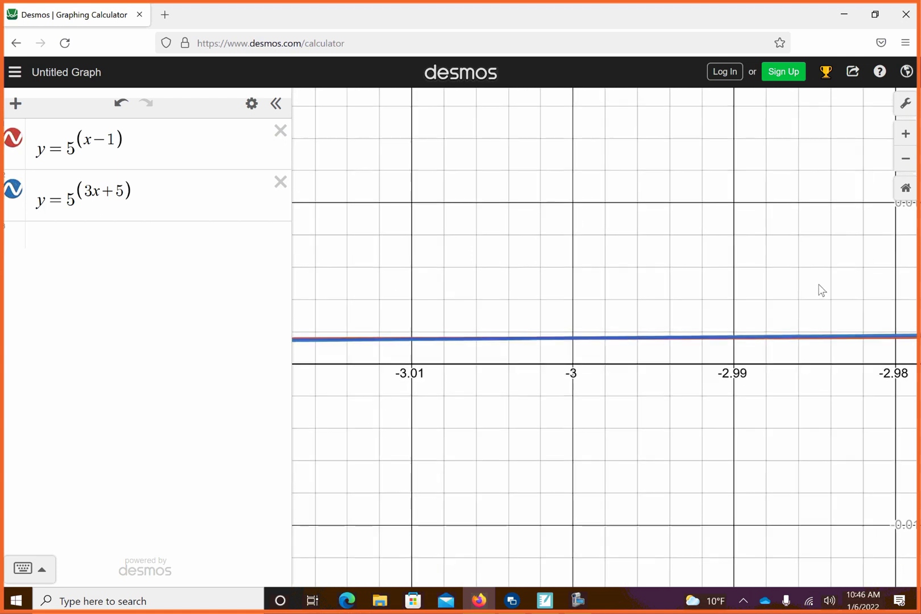
left_click(905, 136)
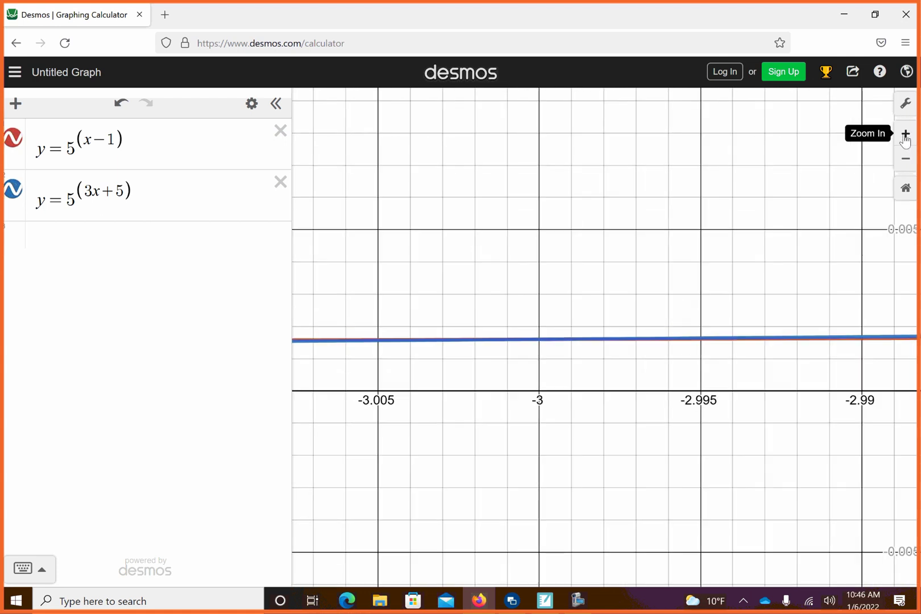
left_click(904, 136)
left_click_drag(668, 288, 731, 283)
mouse_move(596, 274)
left_mouse_down()
mouse_move(685, 278)
mouse_move(649, 249)
left_mouse_up()
left_click(905, 134)
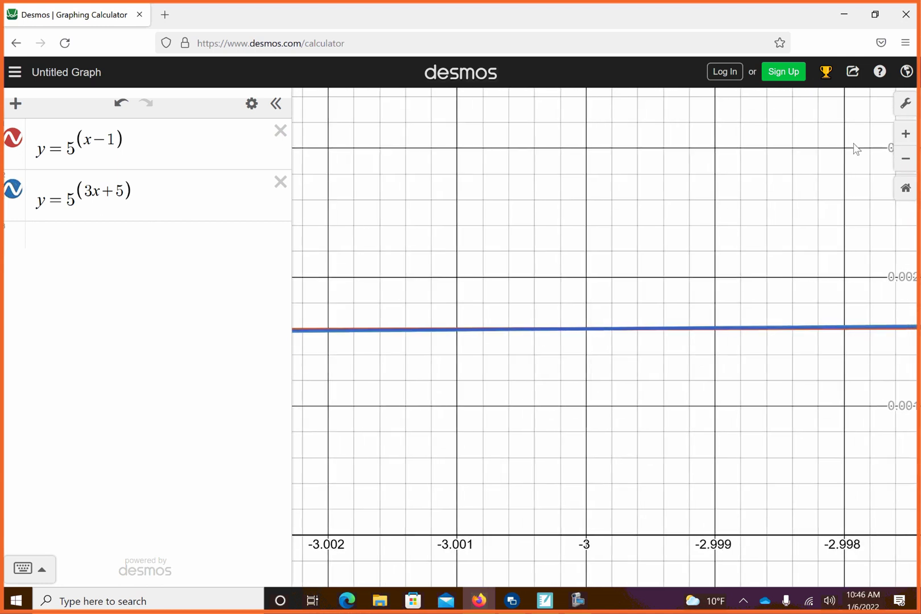
left_click(905, 134)
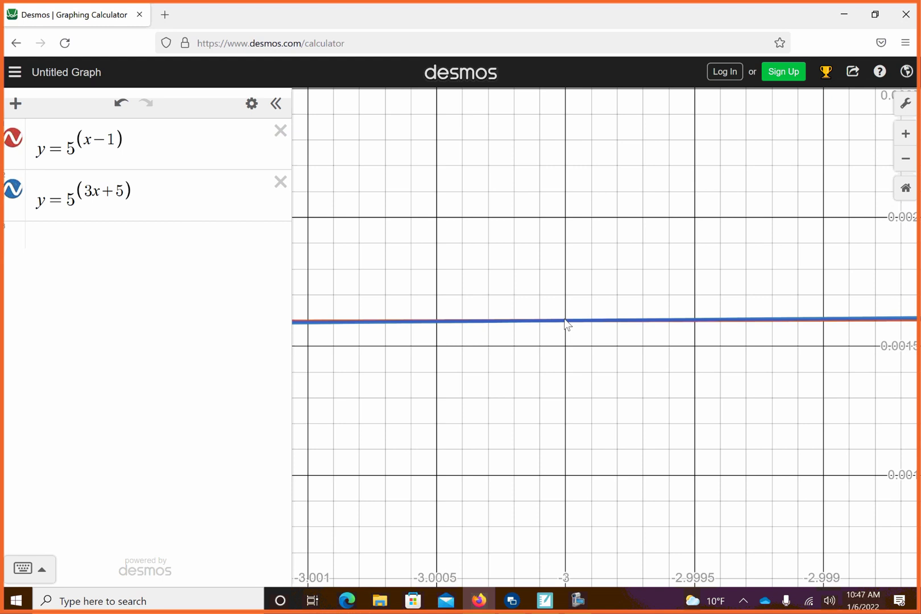
Label the red and blue curves' intersection point as (−3, 0.0016)
left_click(565, 321)
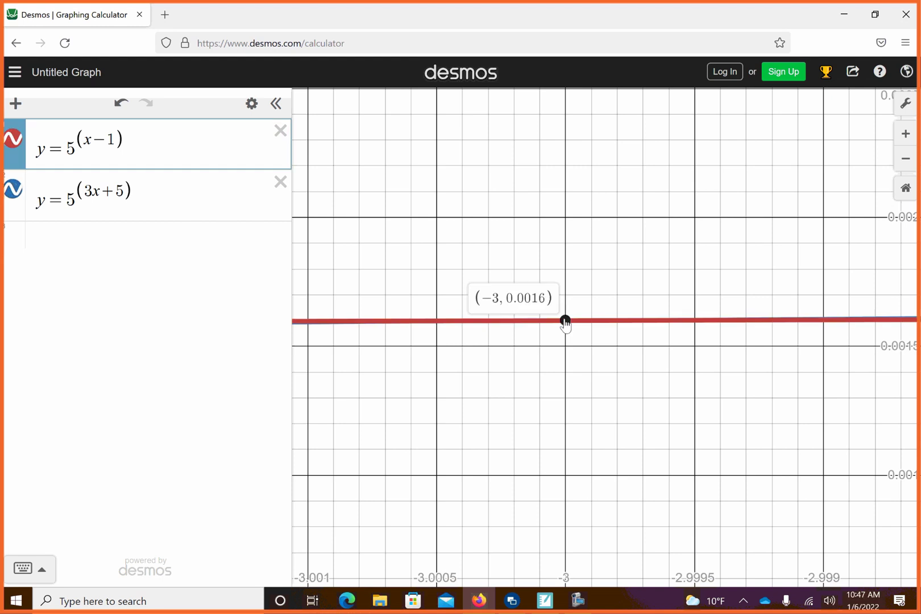
left_click(565, 322)
Delete both Desmos equations, then switch over to the SMART Notebook homework note
left_click(279, 131)
left_click(279, 131)
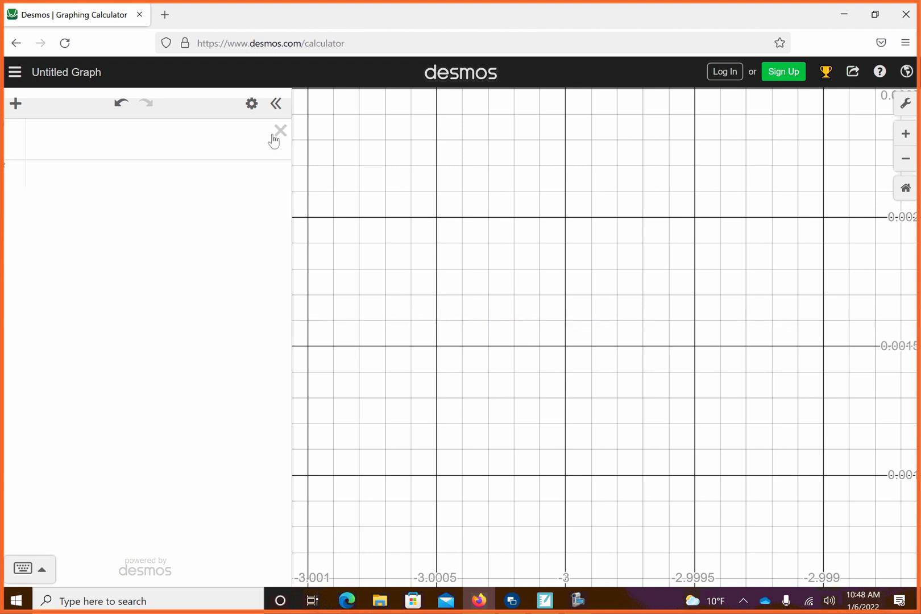
left_click(206, 145)
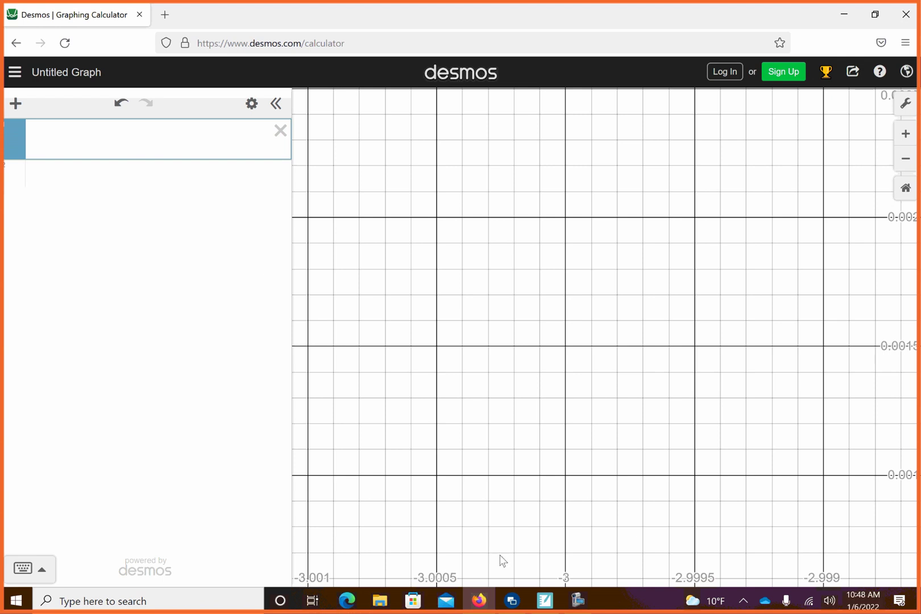
left_click(545, 600)
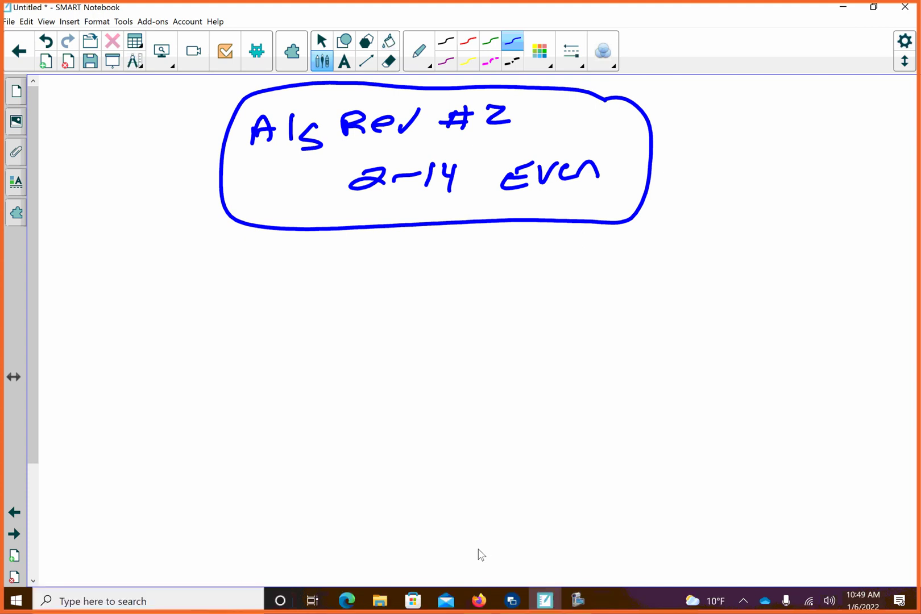
Back in Desmos, graph y = 3.6^(2x) and reset to the standard −10 to 10 view
left_click(479, 600)
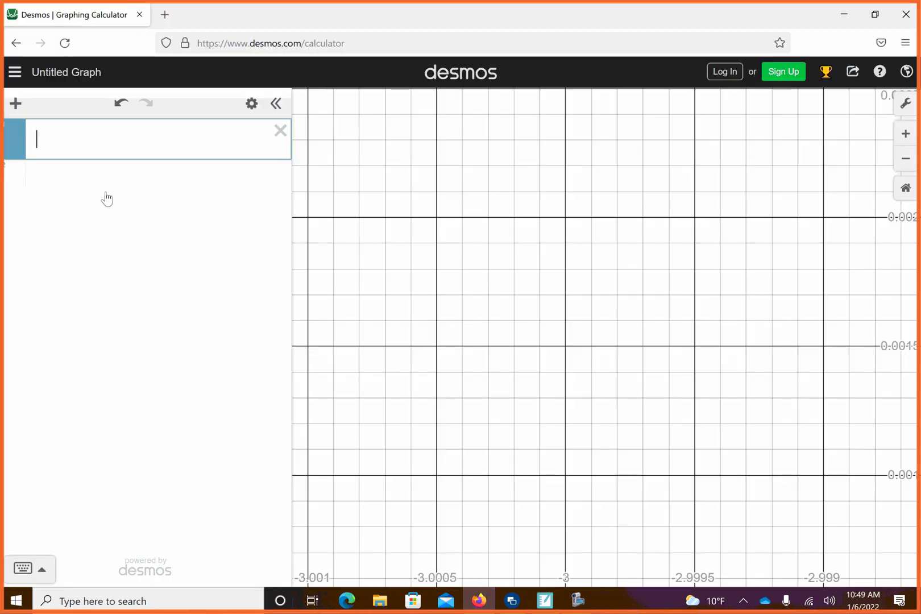
type("y=")
type("3.6")
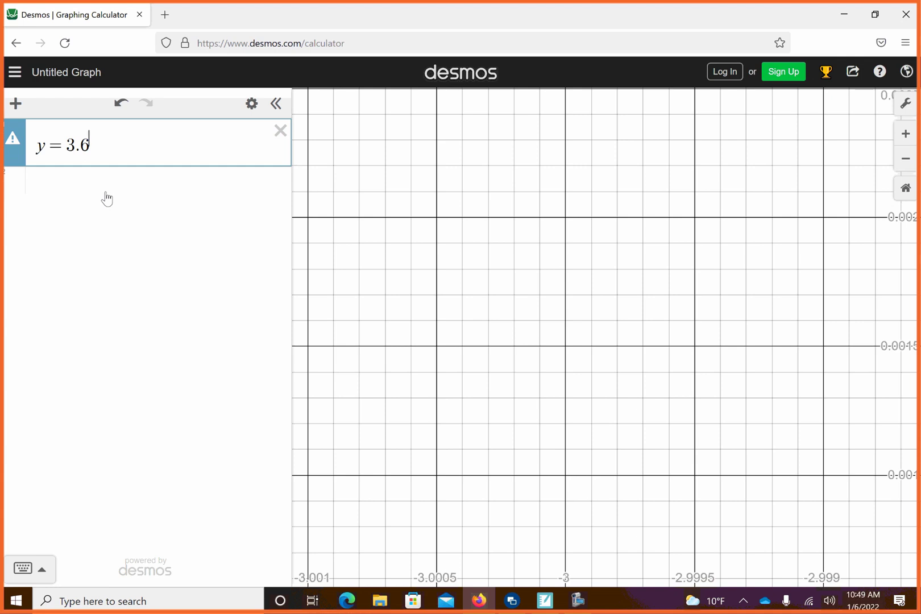
type("^2x")
left_click(899, 163)
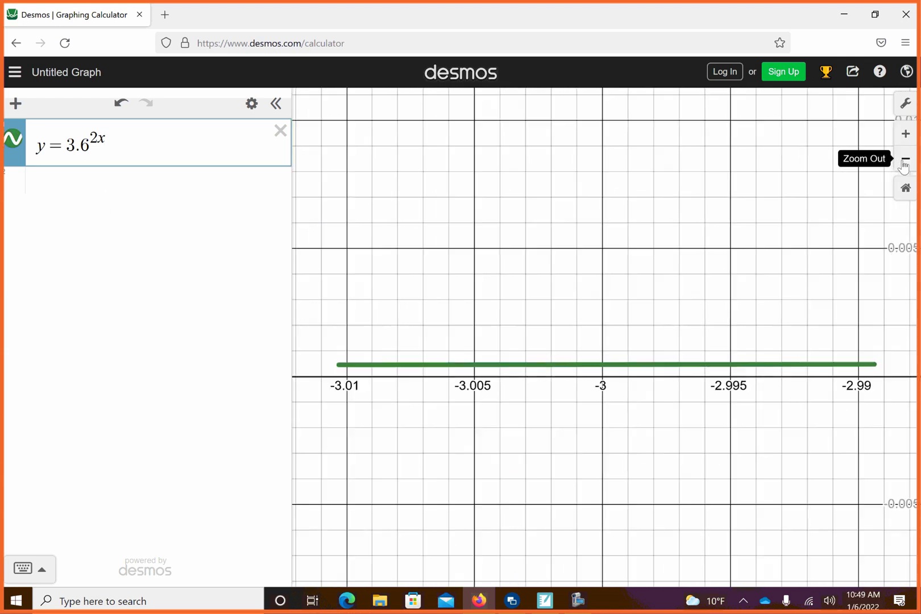
left_click(904, 160)
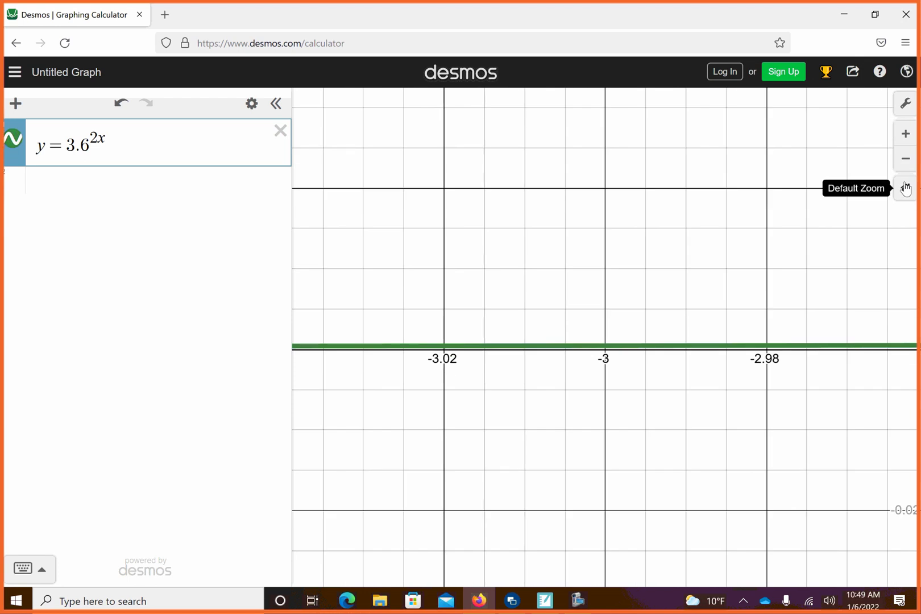
left_click(905, 188)
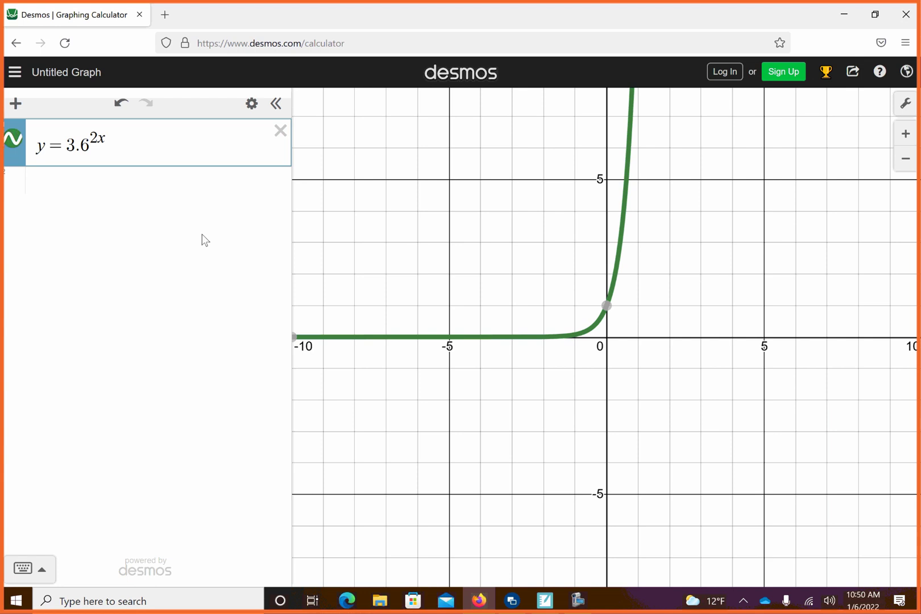
Enter y = 47.2 in a new row below y = 3.6^(2x)
left_click(132, 191)
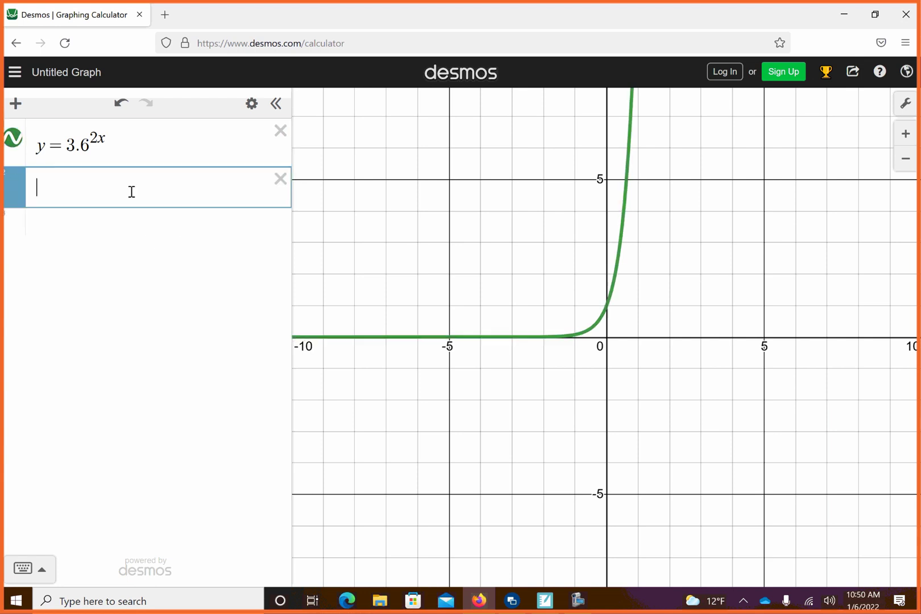
type("y=")
type("47.2")
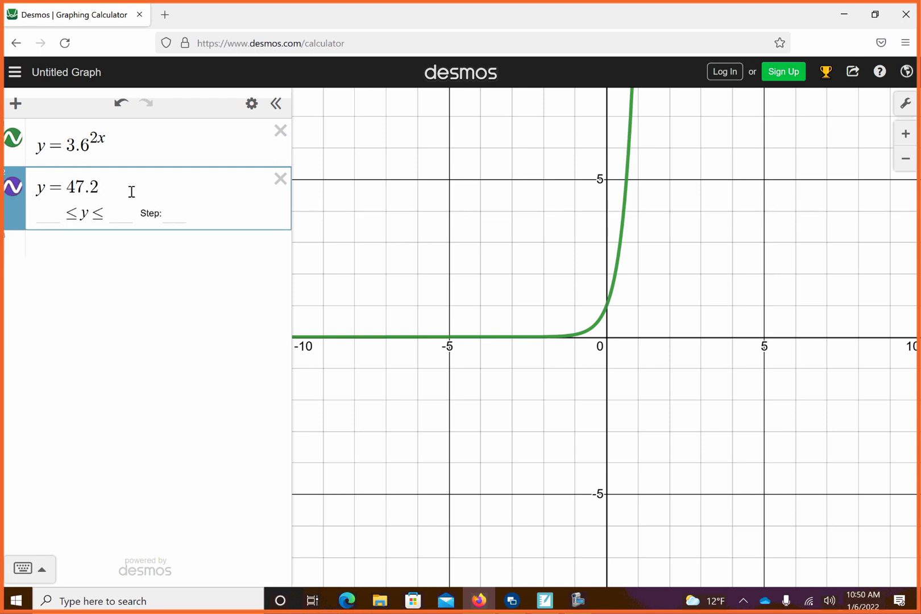
key("Return")
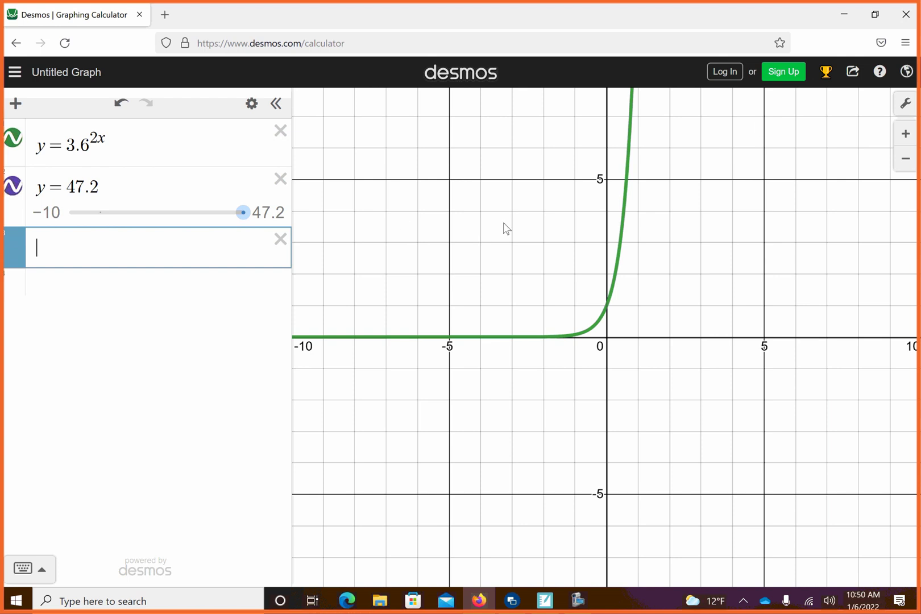
Bring y = 3.6^(2x) and y = 47.2 into view and label their intersection (1.505, 47.2)
left_click(904, 162)
left_click(905, 164)
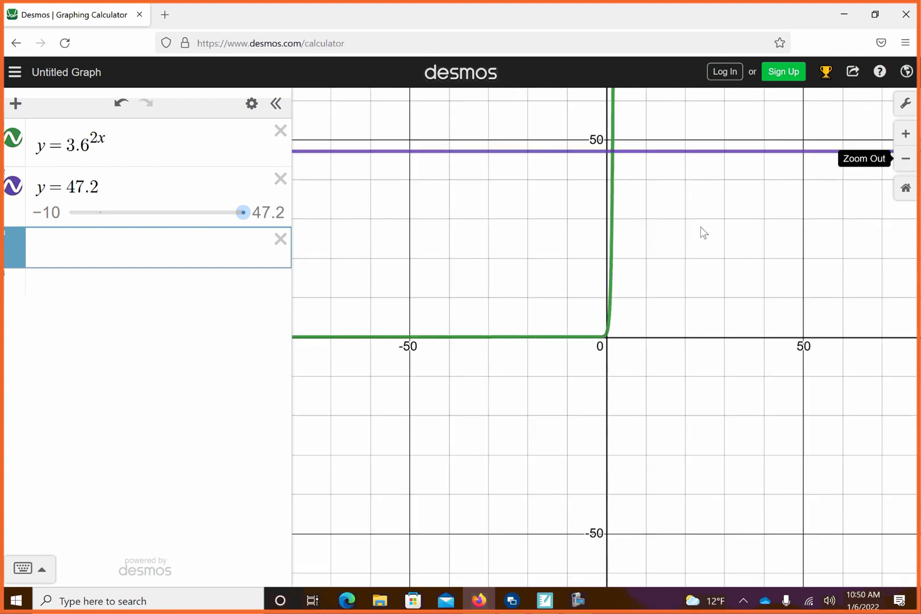
left_click_drag(697, 234, 663, 383)
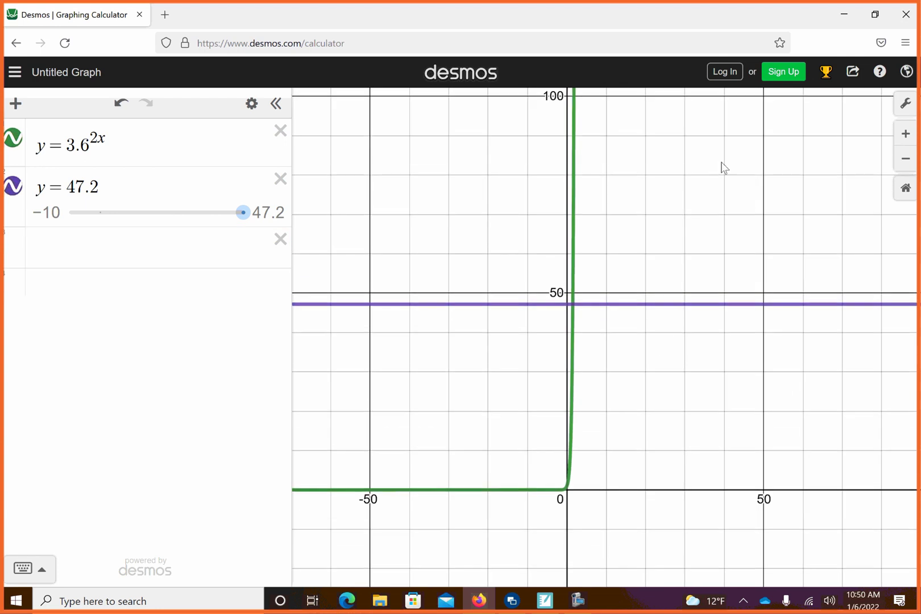
left_click_drag(686, 220, 715, 261)
left_click(904, 134)
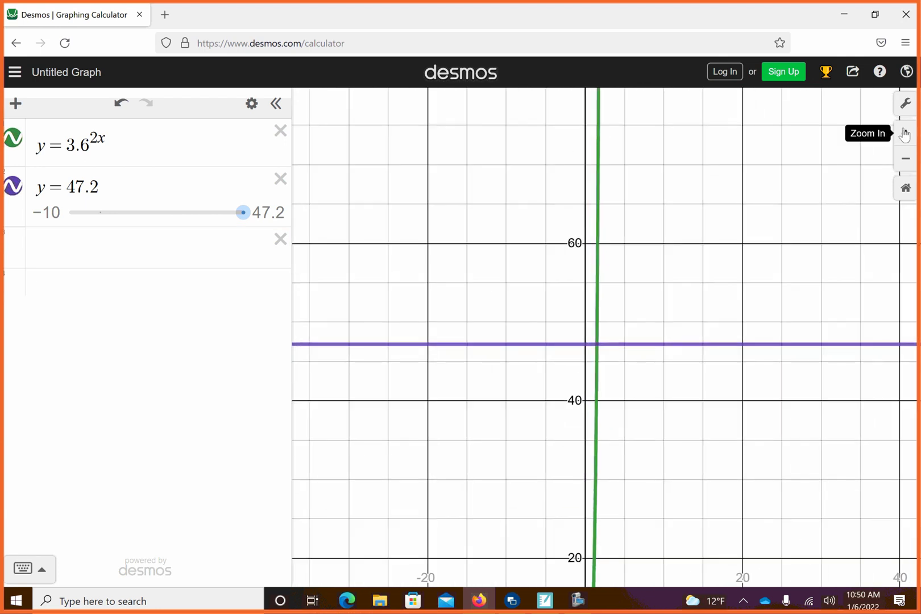
left_click(904, 134)
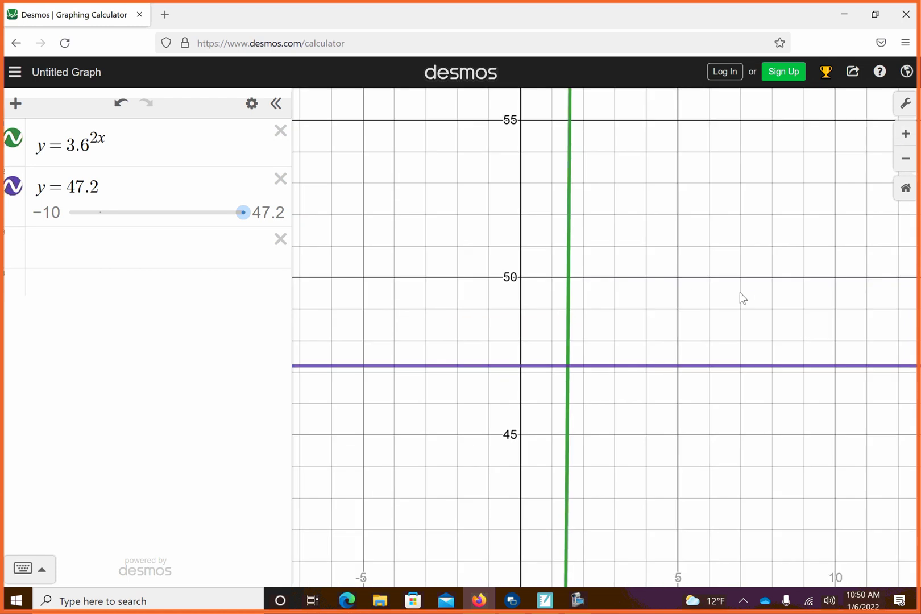
left_click_drag(682, 280, 688, 239)
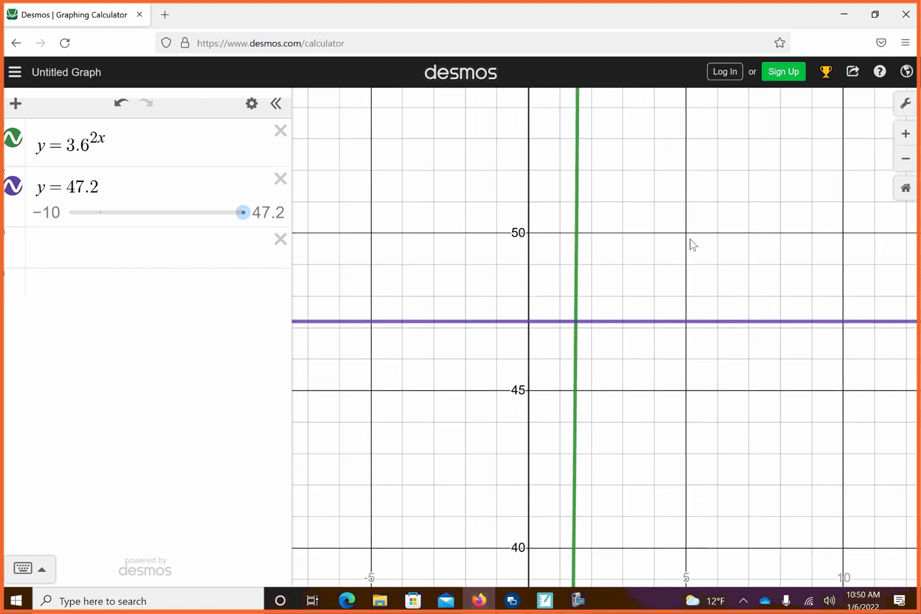
left_click(576, 323)
left_click(575, 322)
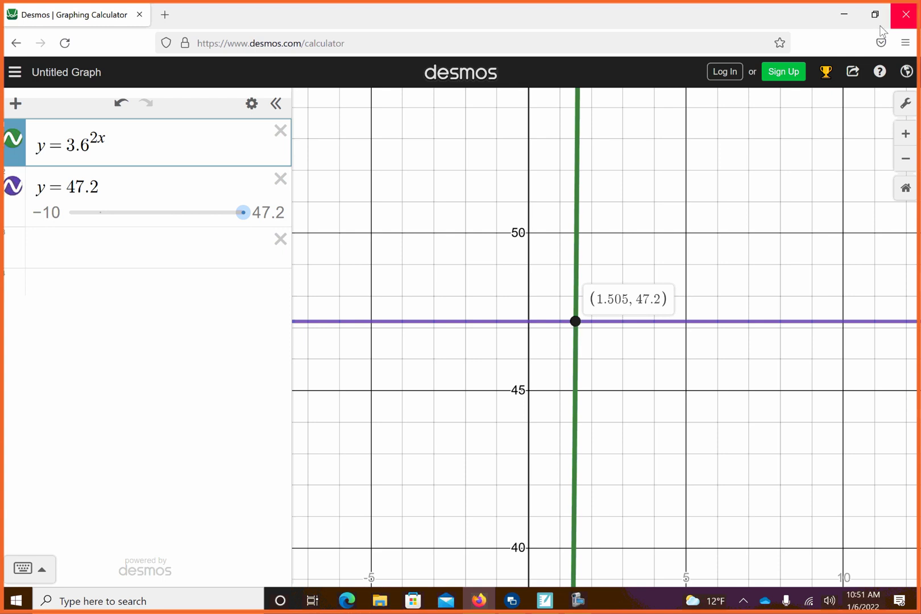
Minimize Firefox and SMART Notebook, then launch TI-SmartView CE from the desktop icon
left_click(843, 15)
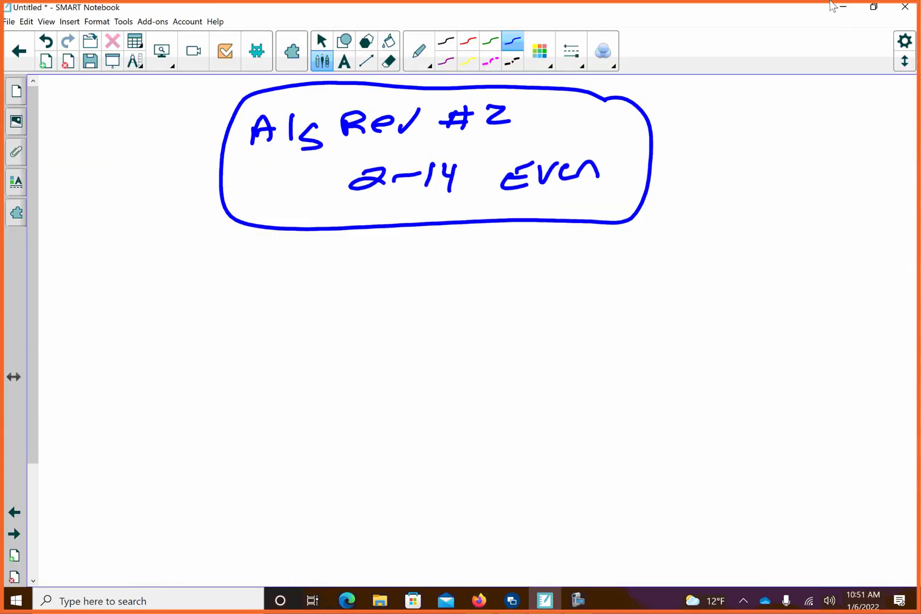
left_click(843, 6)
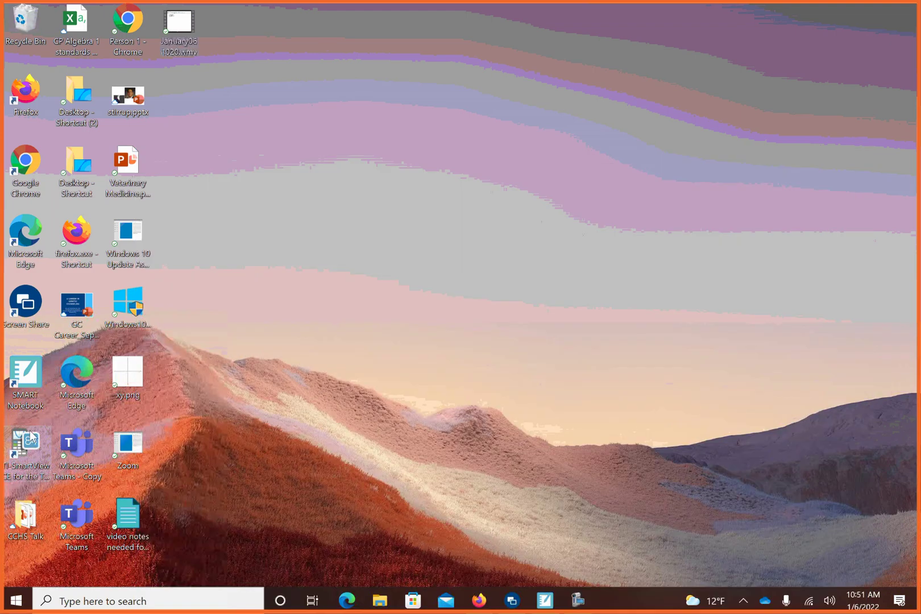
double_click(31, 434)
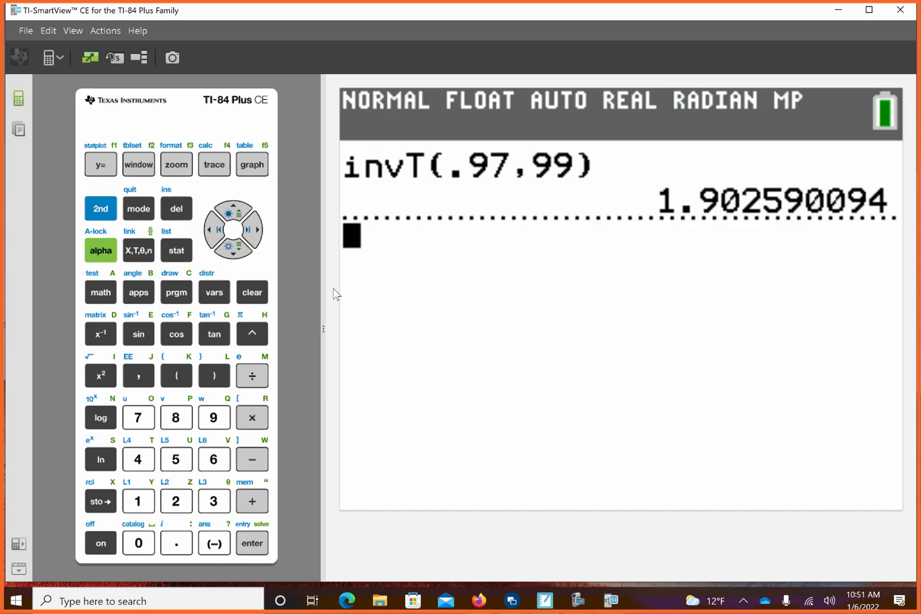
Clear the old invT result and enter Y1 = 3.6^(2X) in the equation editor
left_click(254, 292)
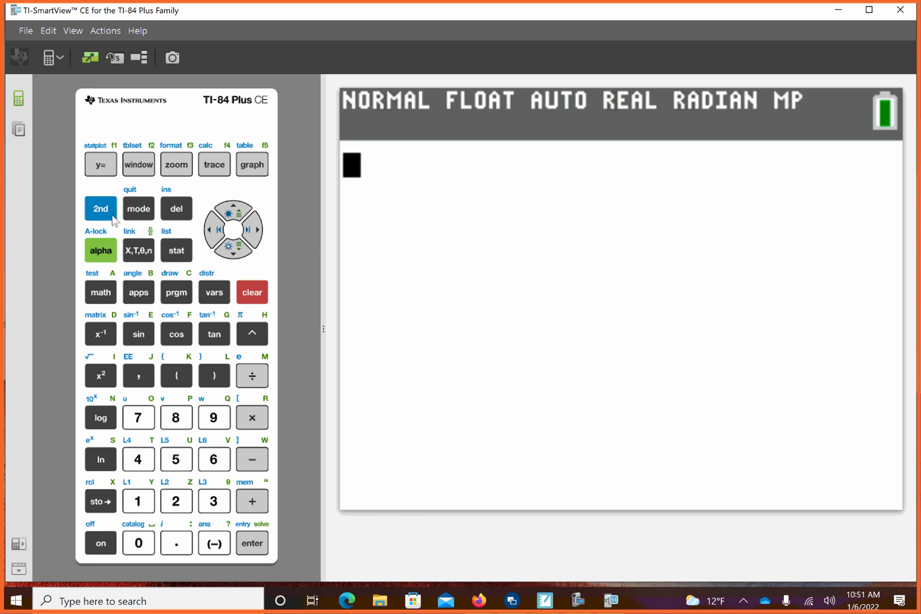
left_click(103, 166)
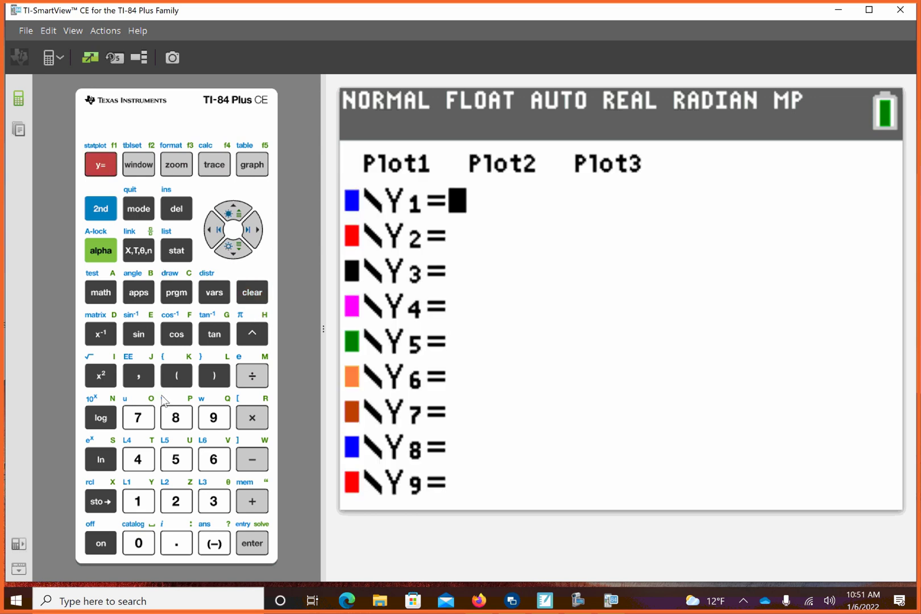
left_click(216, 505)
left_click(176, 543)
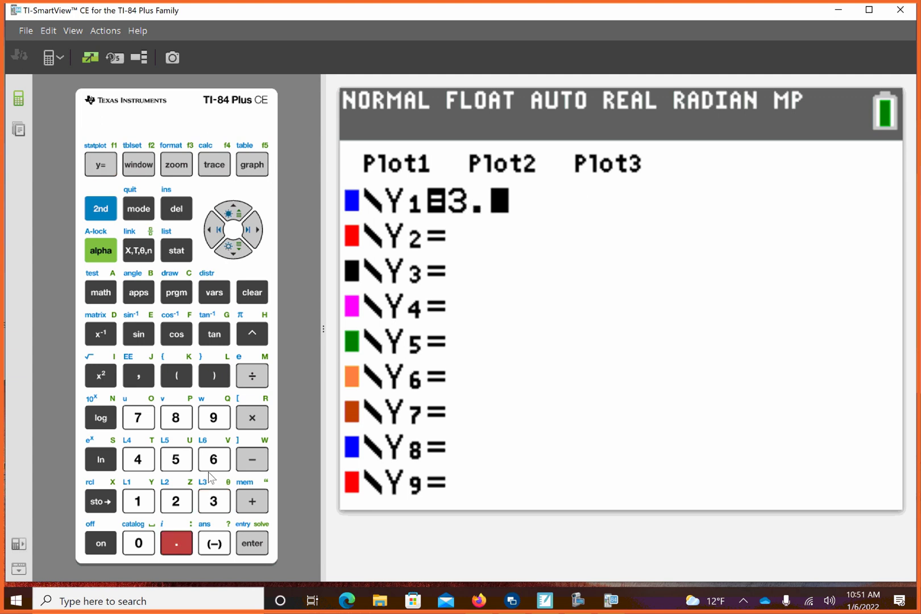
left_click(214, 459)
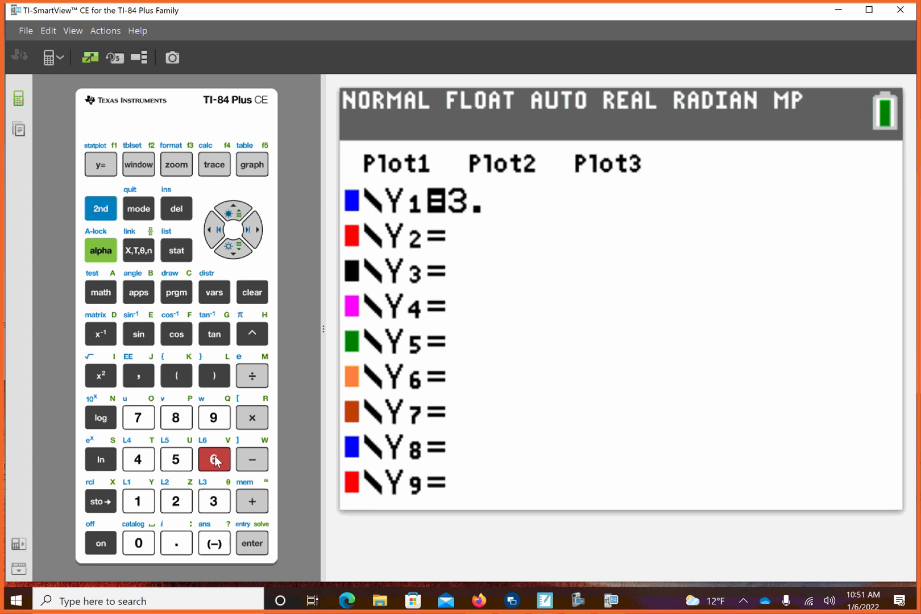
left_click(252, 334)
left_click(176, 501)
left_click(139, 255)
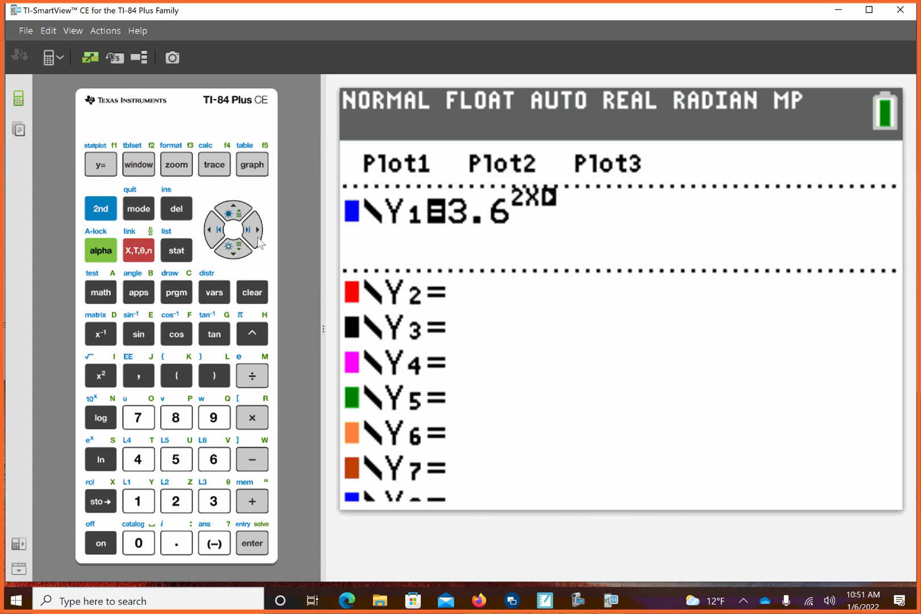
left_click(238, 252)
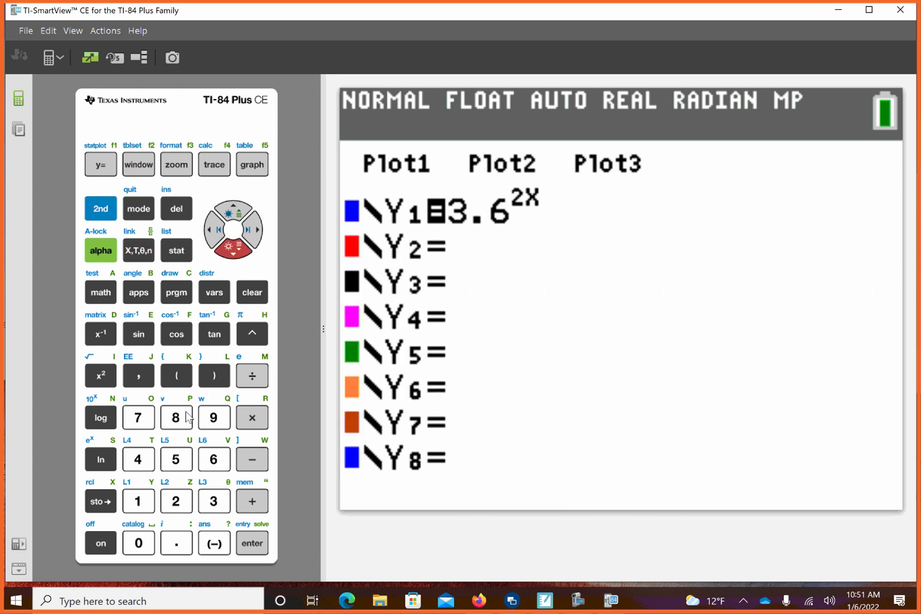
Enter Y2 = 47.2 and graph both equations
left_click(138, 457)
left_click(138, 426)
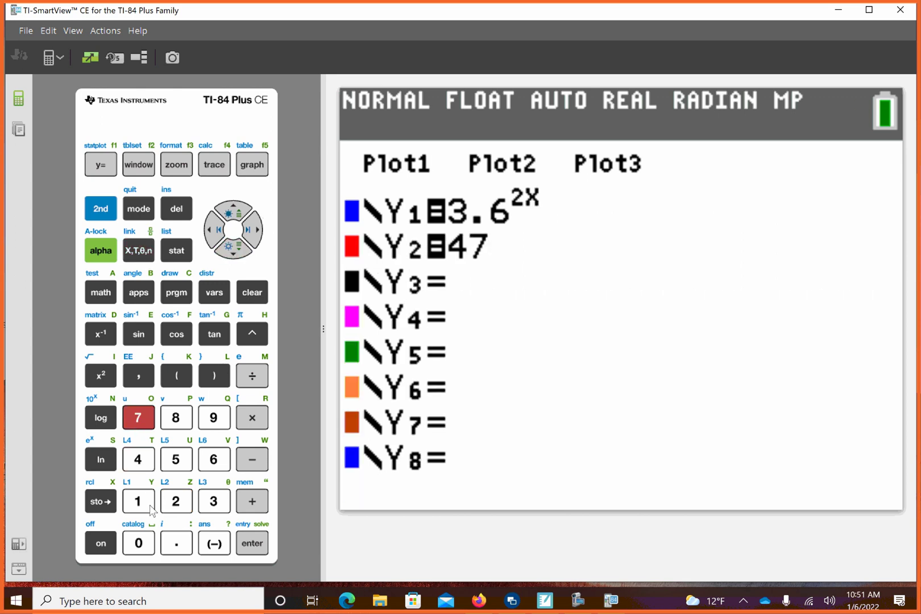
left_click(176, 540)
left_click(179, 503)
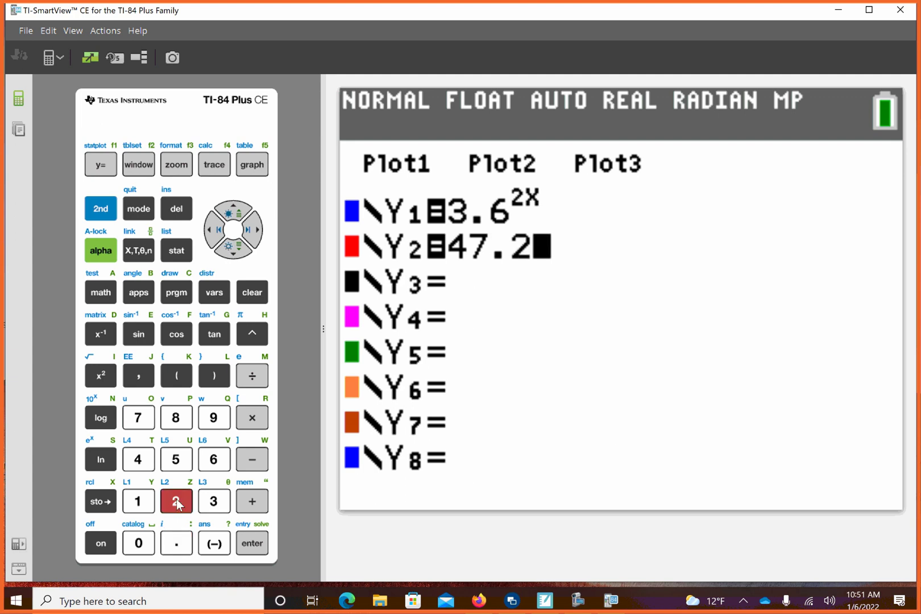
left_click(253, 543)
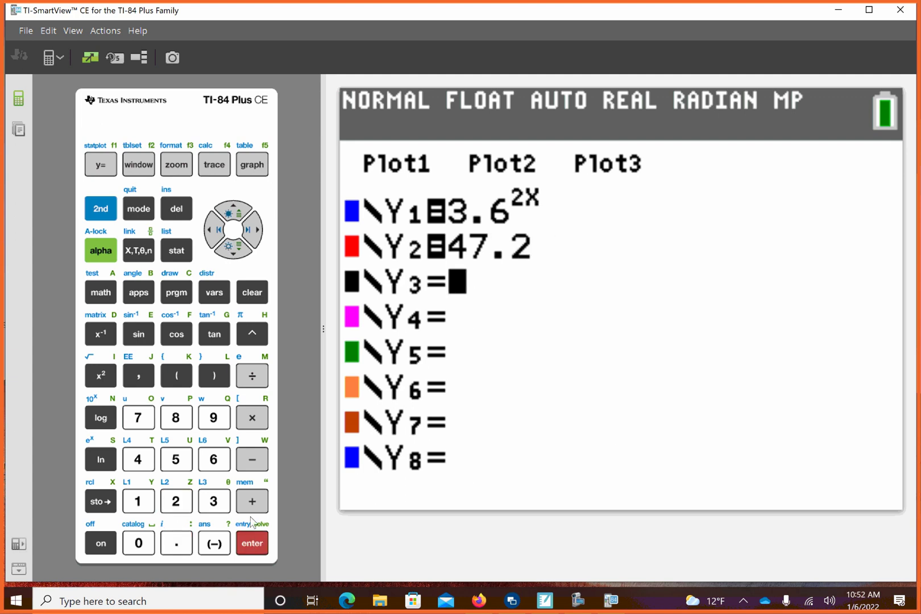
left_click(252, 165)
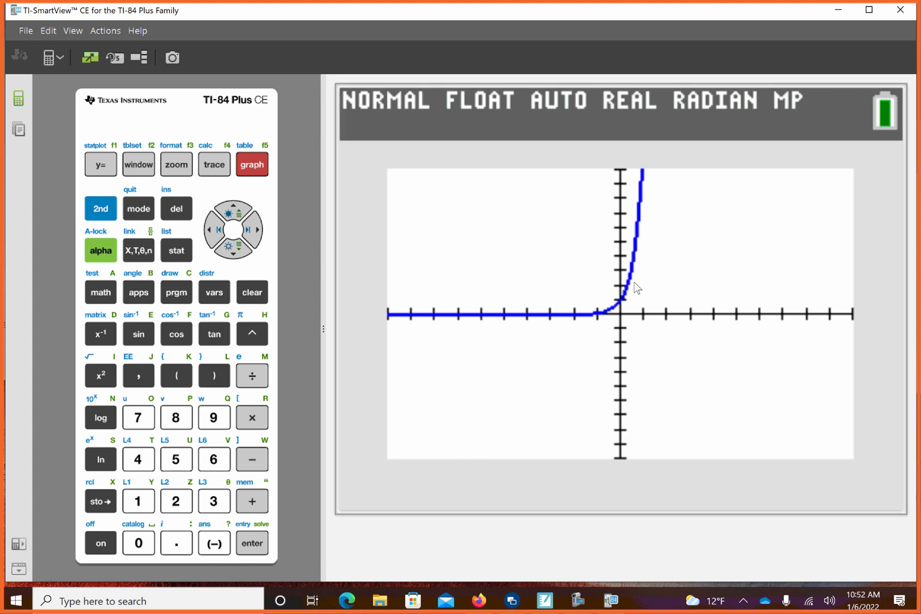
Zoom out twice so the horizontal line Y2 = 47.2 appears beside the curve
left_click(174, 168)
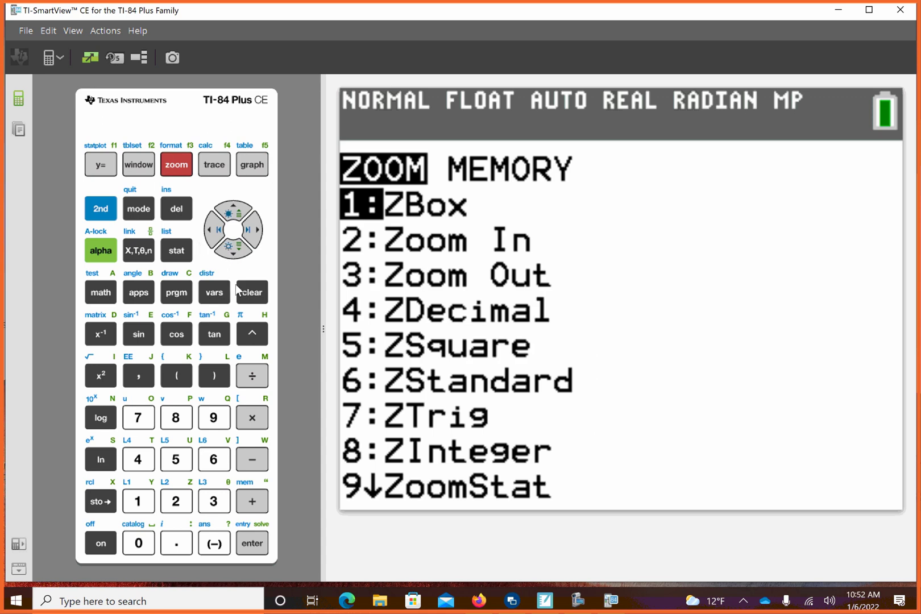
left_click(216, 500)
left_click(251, 545)
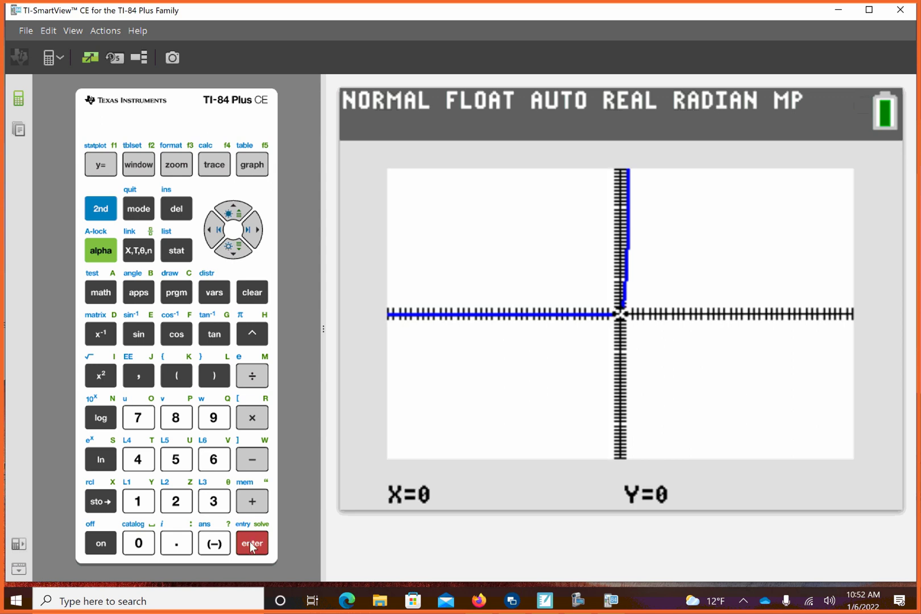
left_click(249, 541)
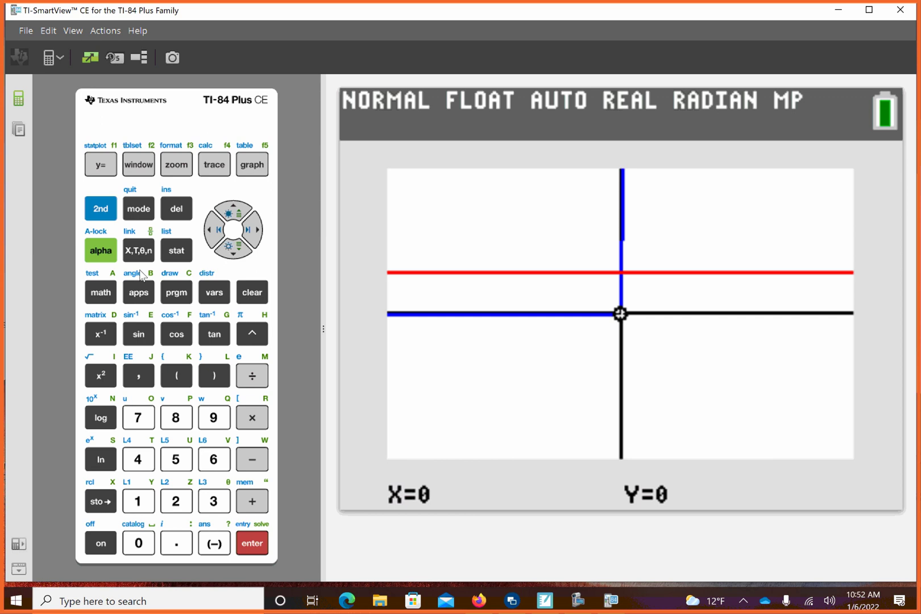
Run 5:intersect on the curve and the line to get X=1.504525, Y=47.2
left_click(101, 215)
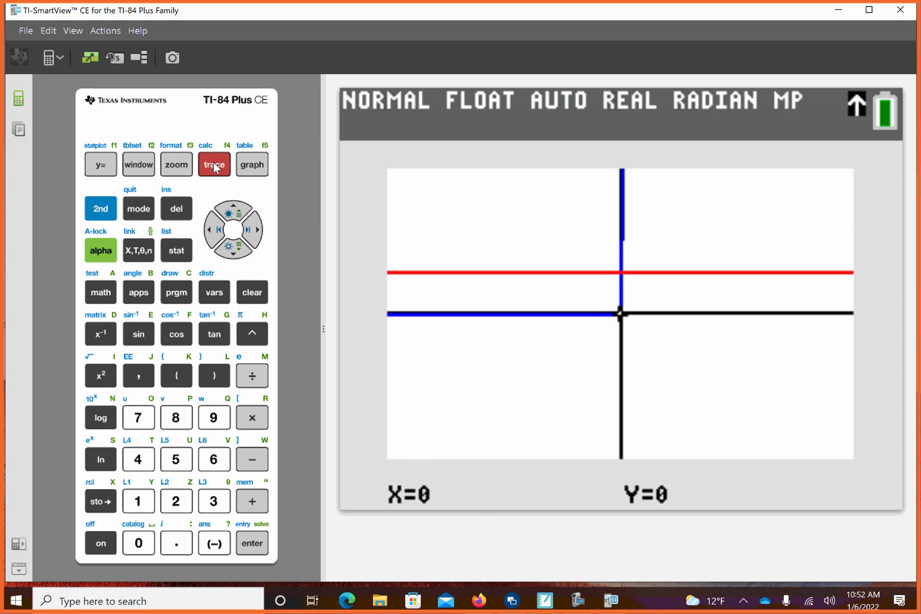
left_click(214, 168)
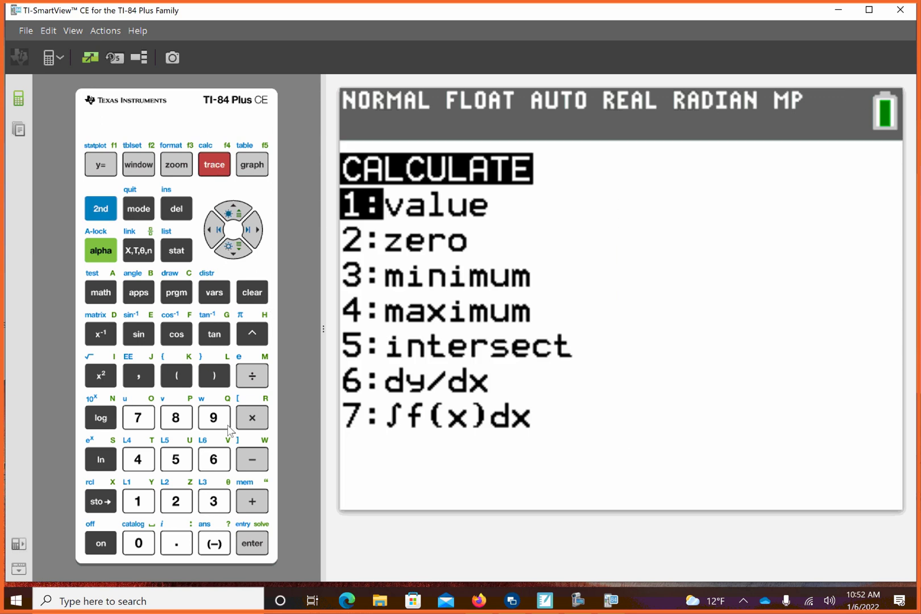
left_click(178, 461)
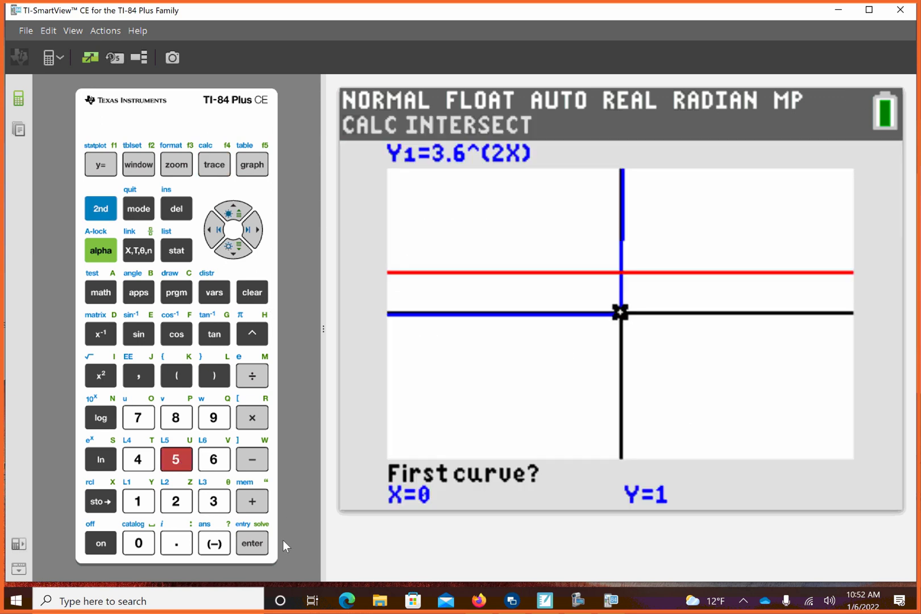
left_click(252, 544)
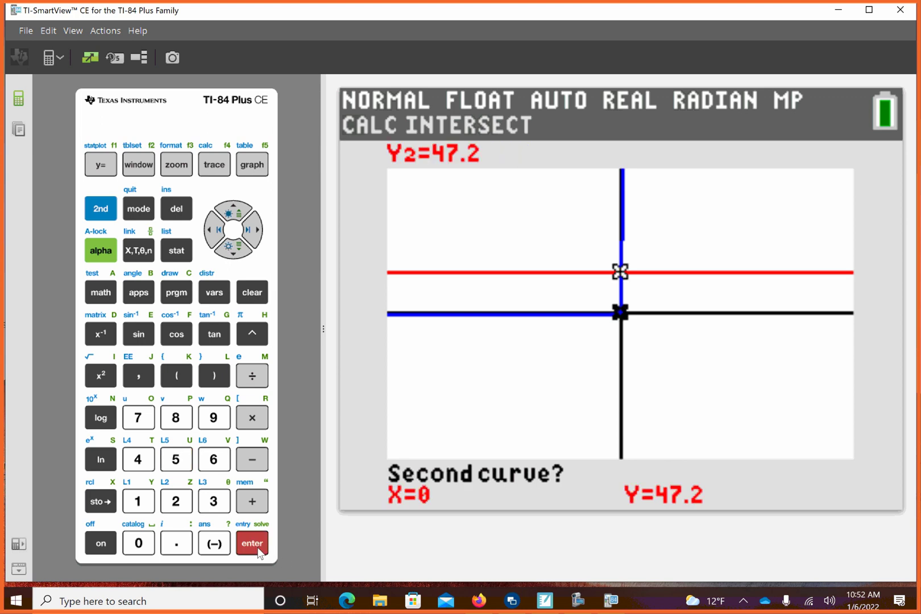
left_click(251, 544)
left_click(257, 549)
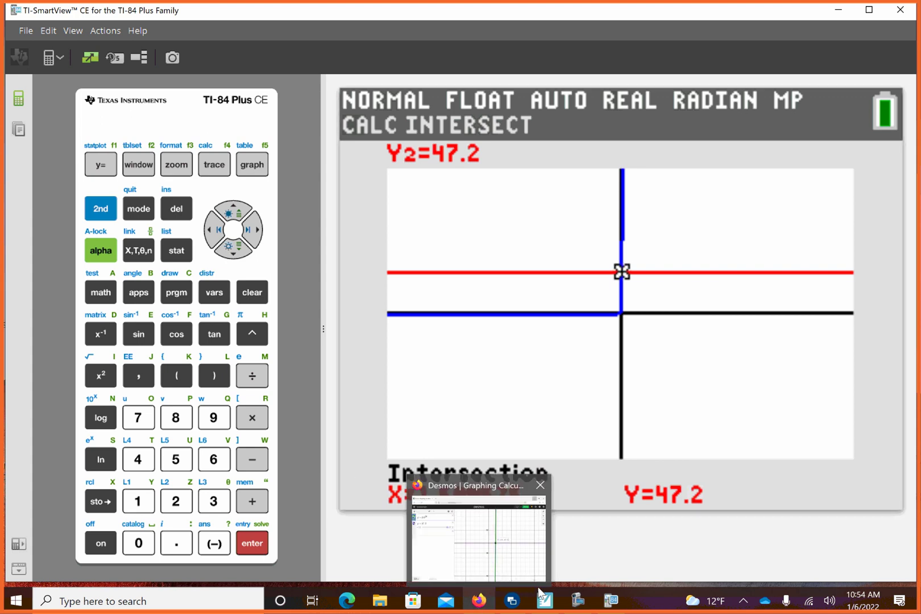
mouse_move(478, 599)
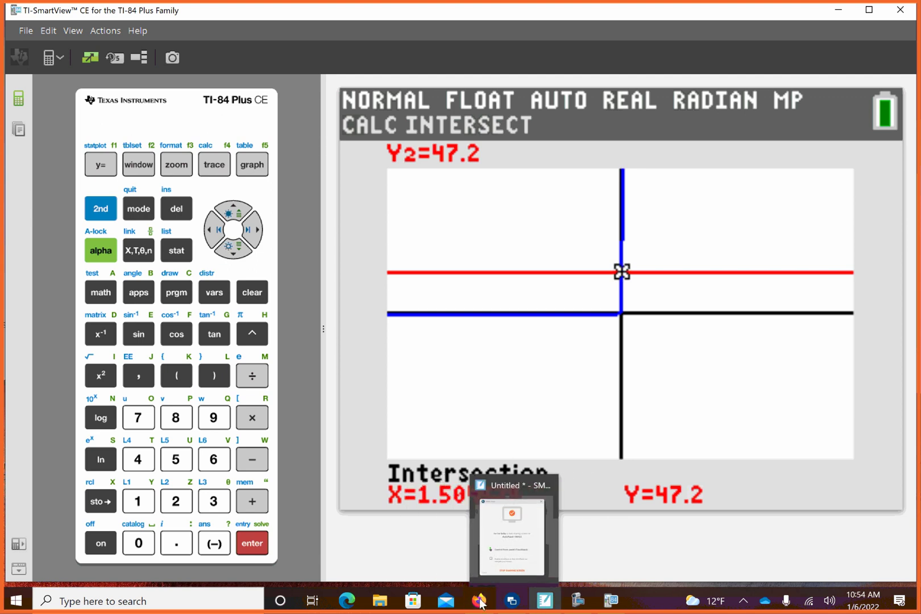
Switch to Desmos to view the intersection point (1.505, 47.2)
left_click(487, 532)
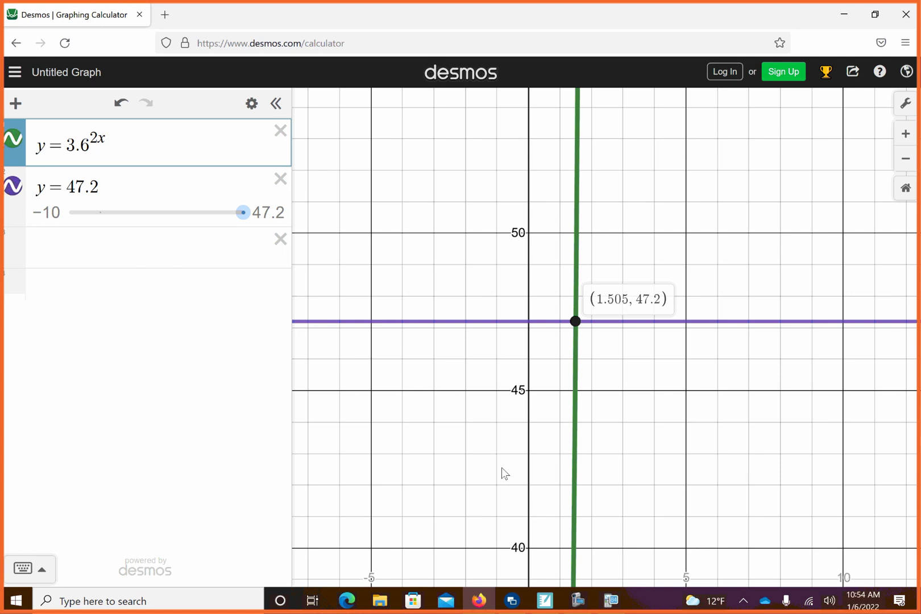
Go back to the calculator emulator, then to Firefox for the myCherryCreek login page
left_click(611, 600)
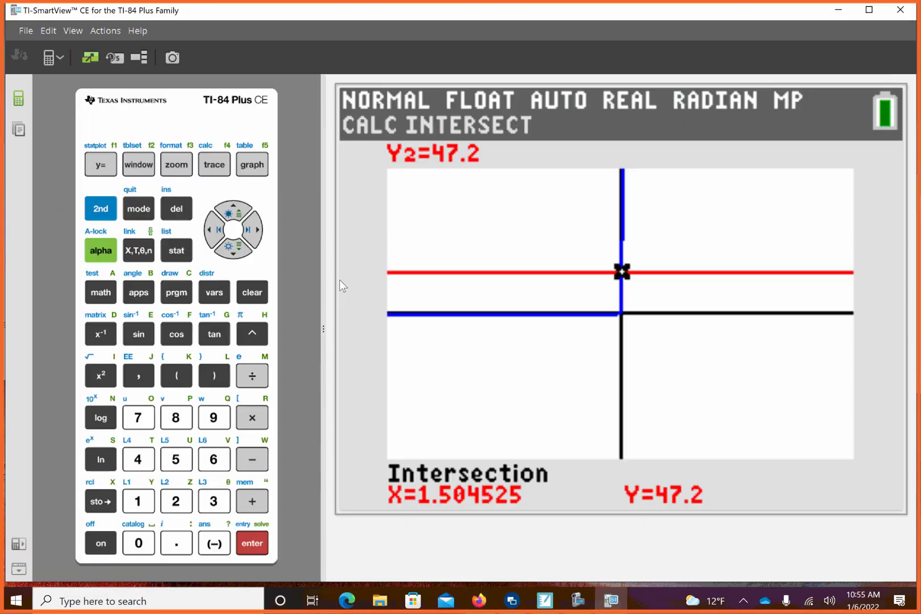
left_click(478, 600)
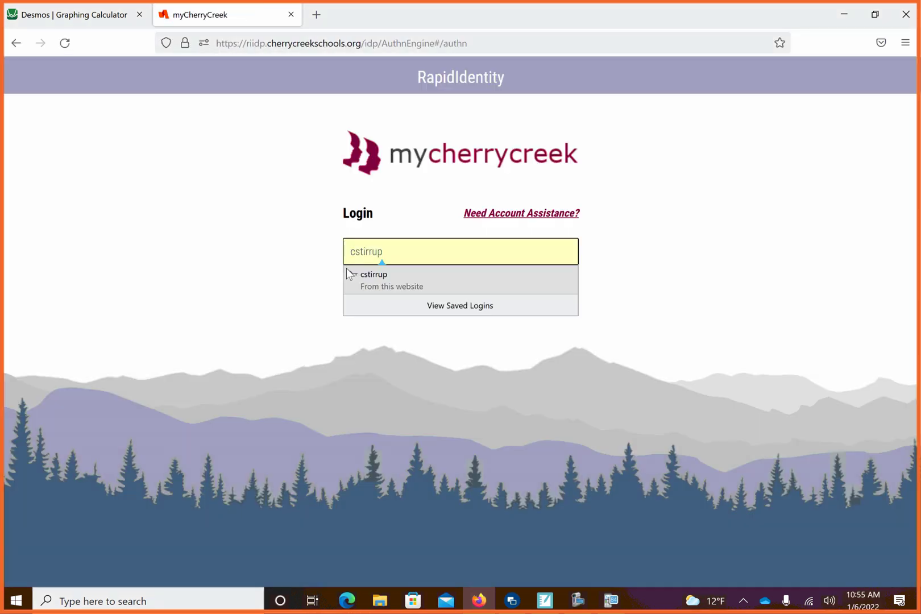
Sign in with the saved login and open the Schoology tile on the Dashboard
left_click(394, 295)
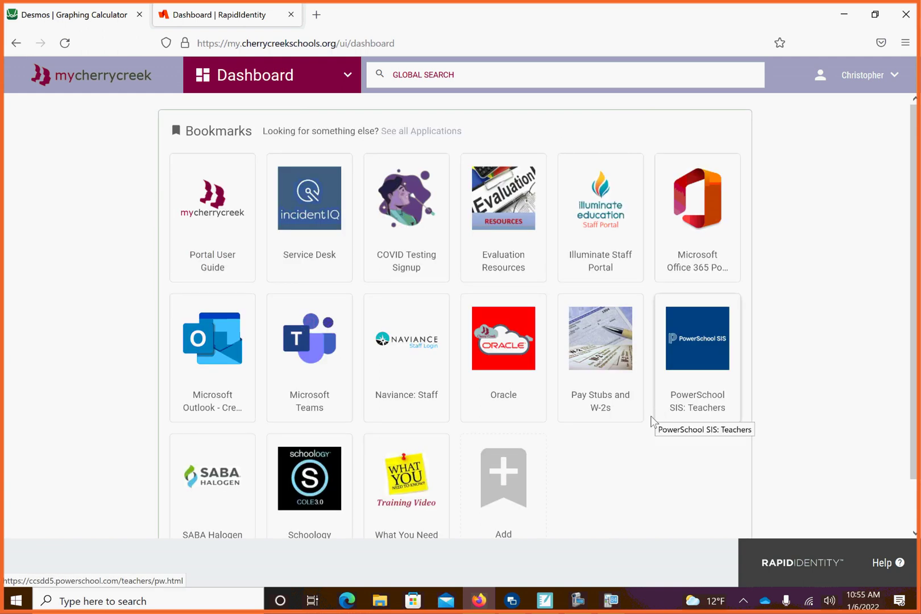
left_click(307, 481)
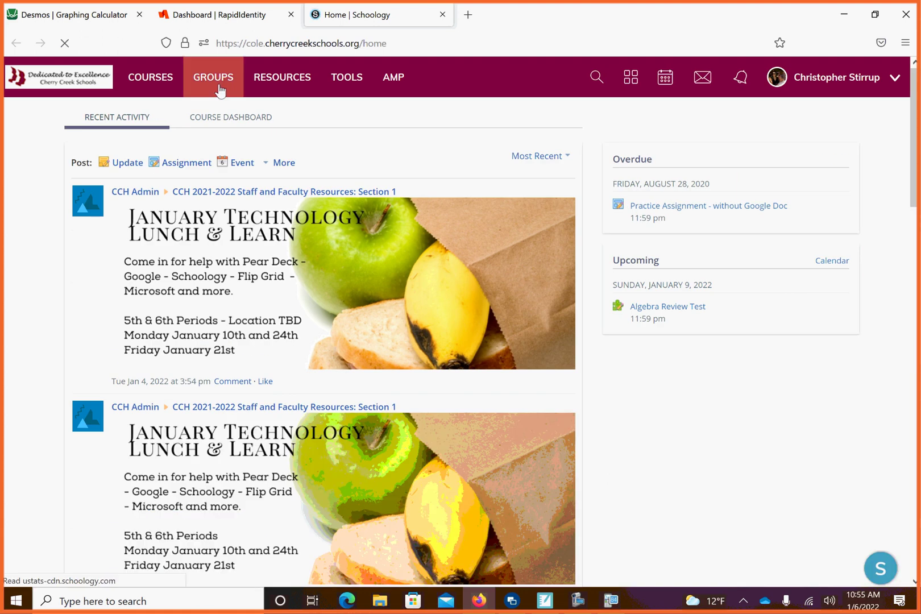
Open the 3 Business Calculus: Section 1 course from the Courses list
left_click(152, 76)
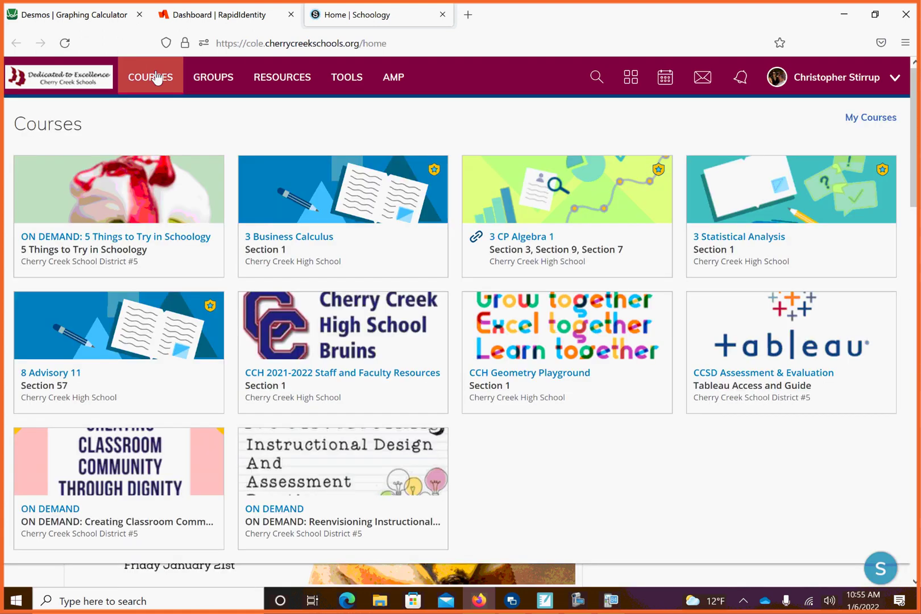
left_click(313, 209)
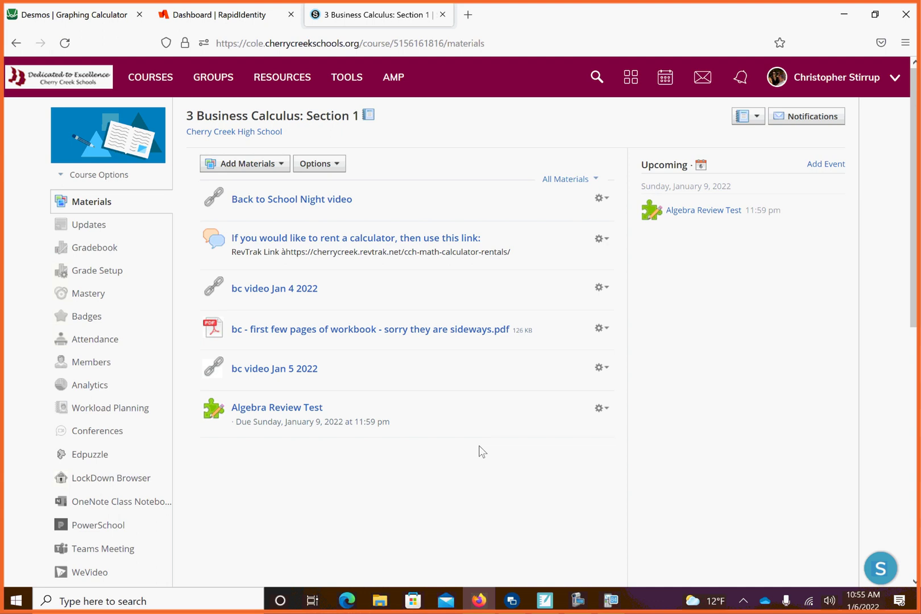
Return to SMART Notebook and dismiss the sign-in prompt and Sticky Notes popups
left_click(544, 600)
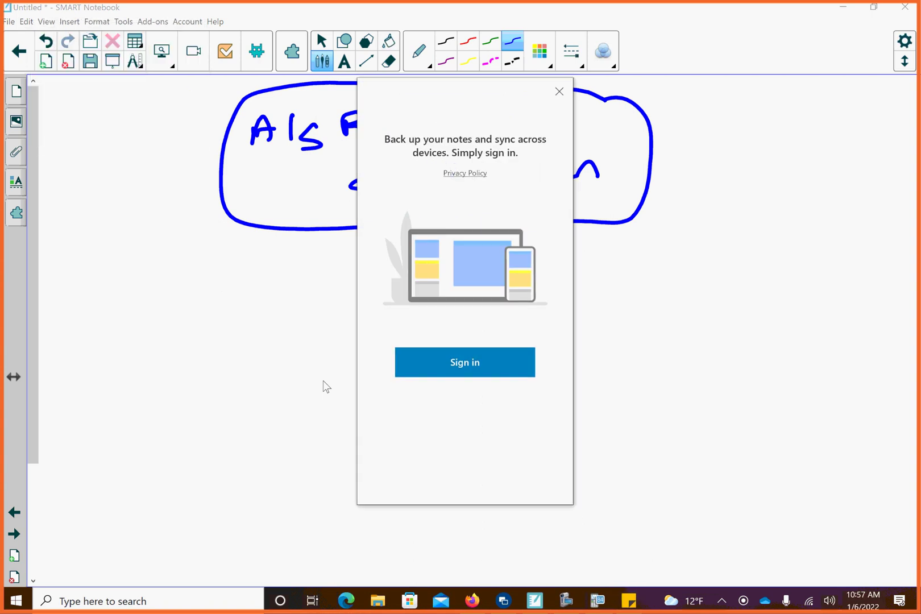
left_click(559, 92)
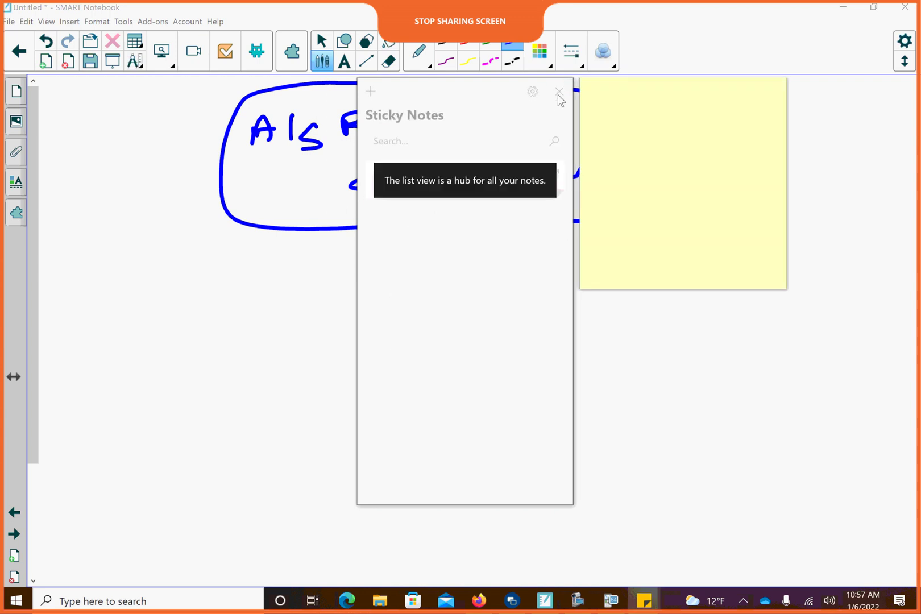
left_click(560, 92)
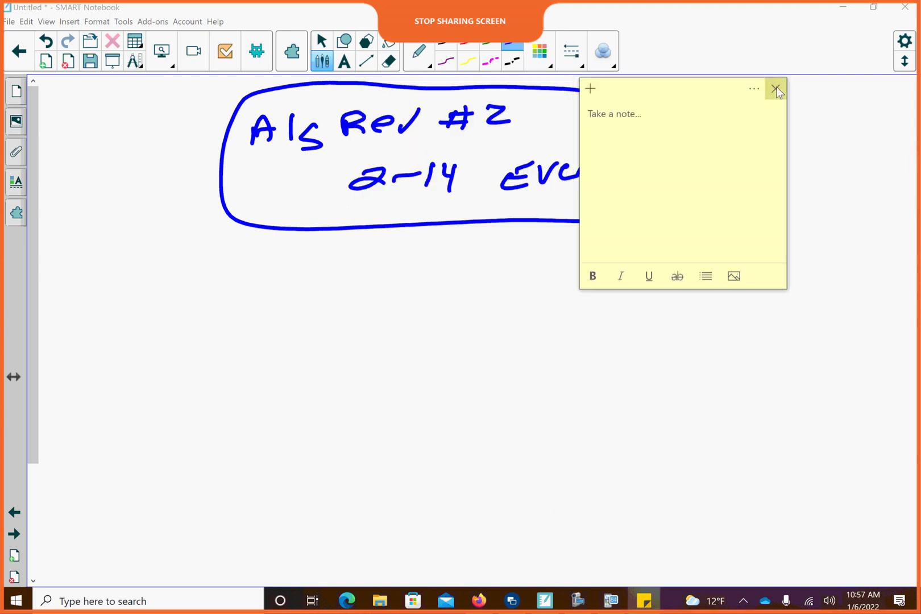
left_click(774, 88)
left_click(806, 160)
left_click(775, 89)
left_click(785, 35)
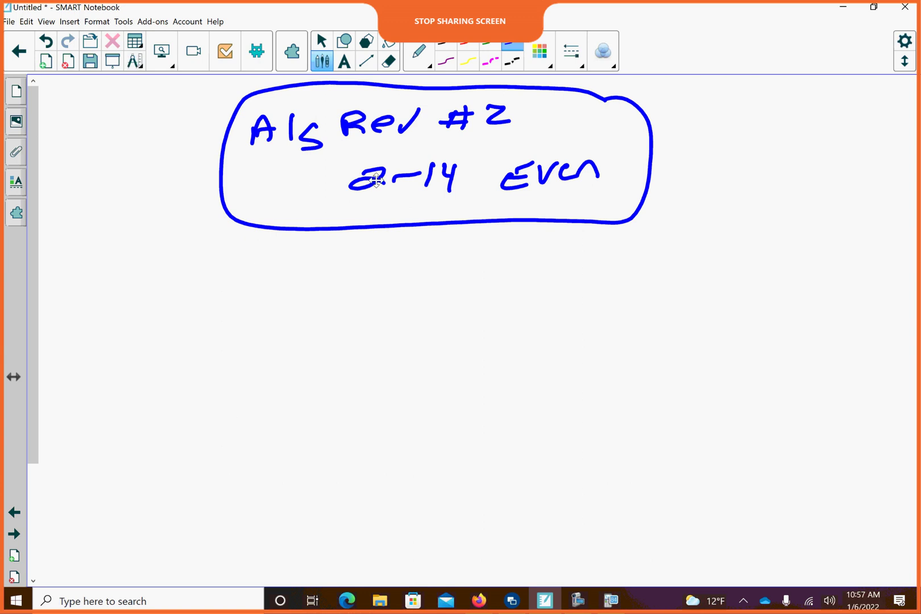
Add a text box below the heading with 'alg rev 2: 17-20 desmos or graphing calculator'
left_click(344, 62)
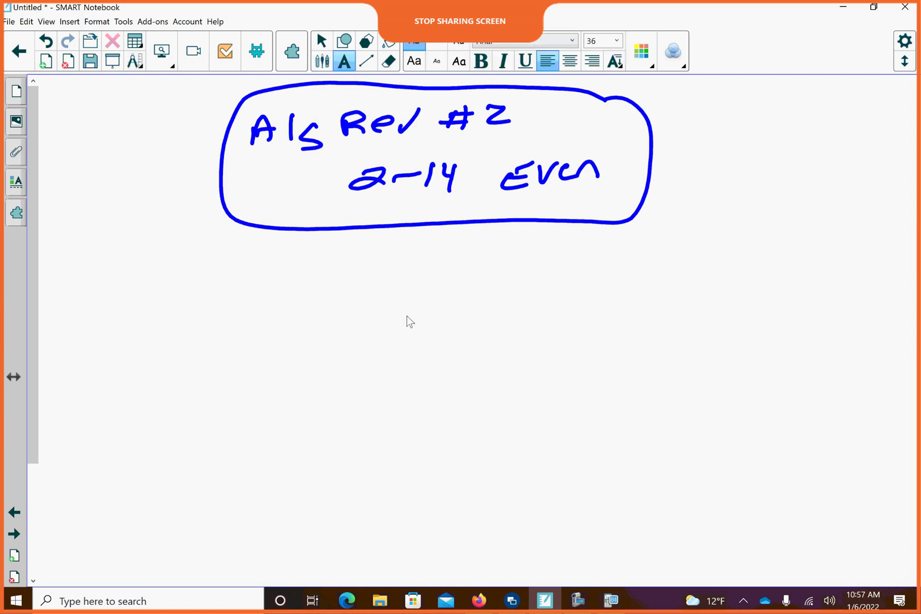
left_click(241, 316)
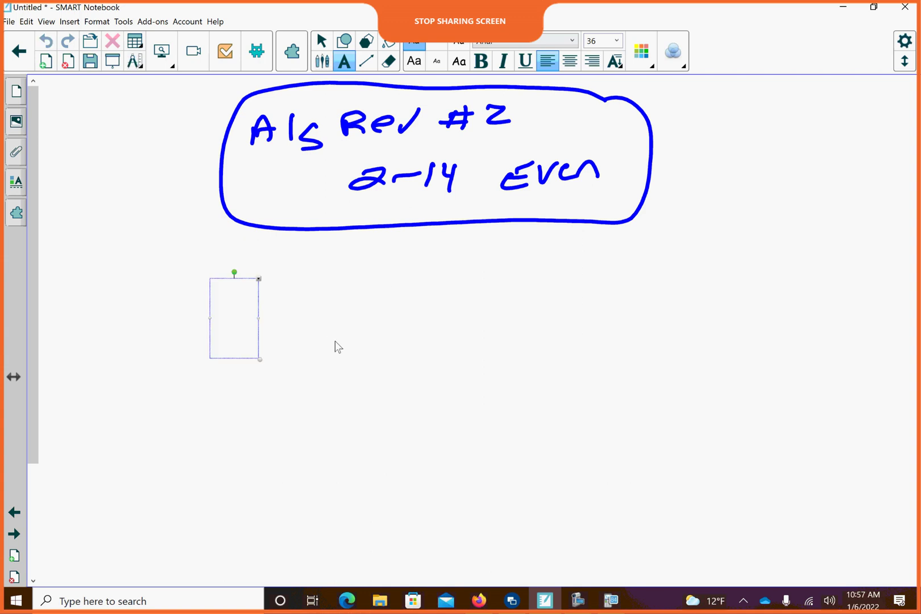
type("alg rev 2")
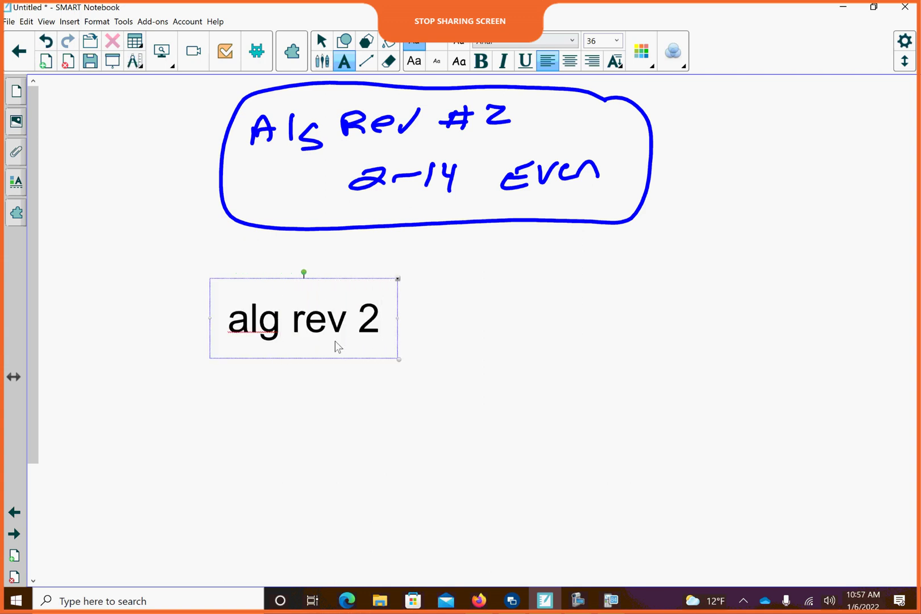
type(":  17")
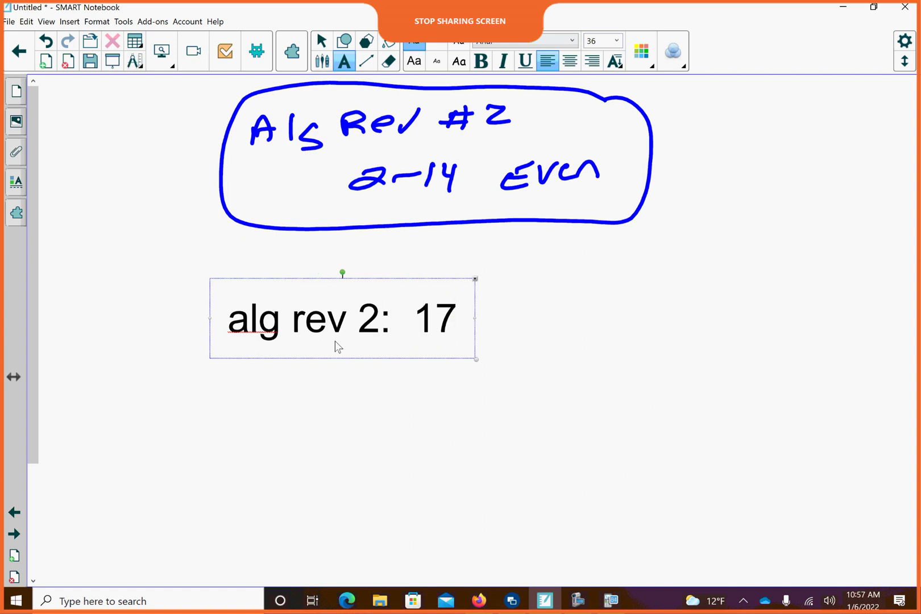
type("-20 desmos or graph")
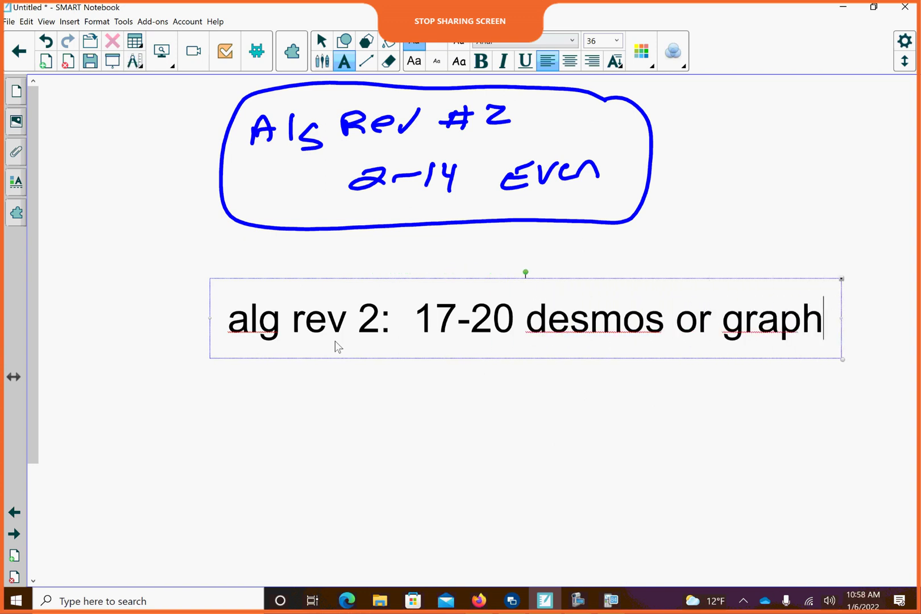
type("ing calculator")
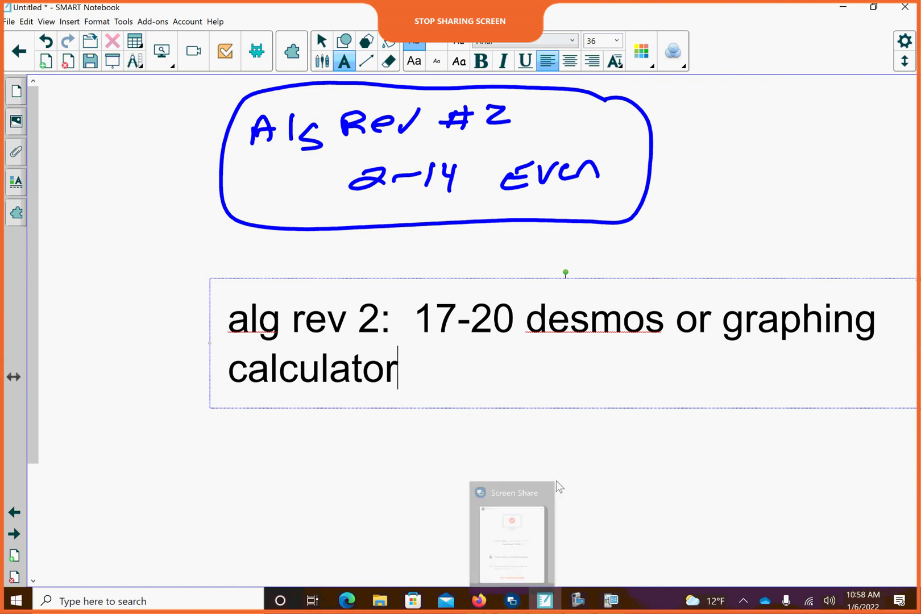
left_click(576, 598)
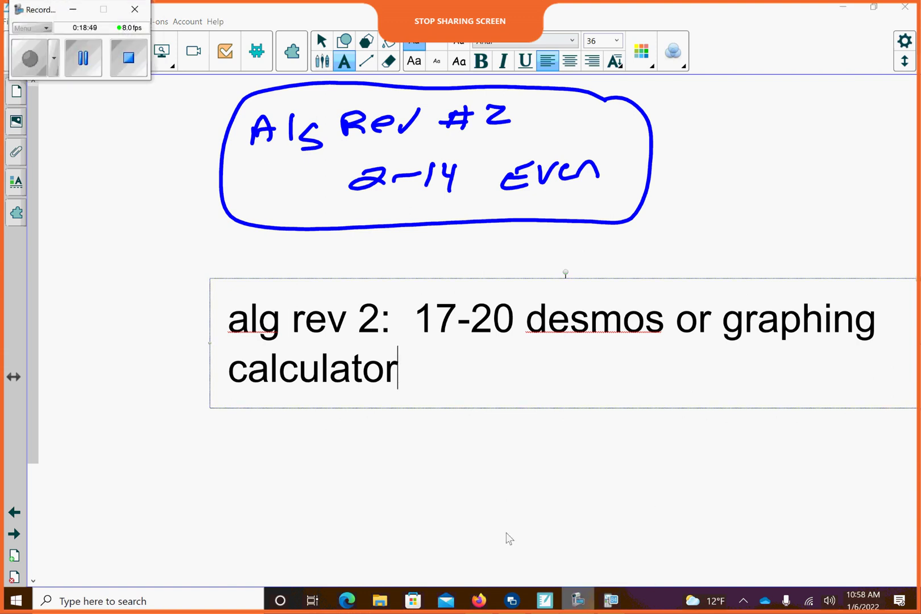